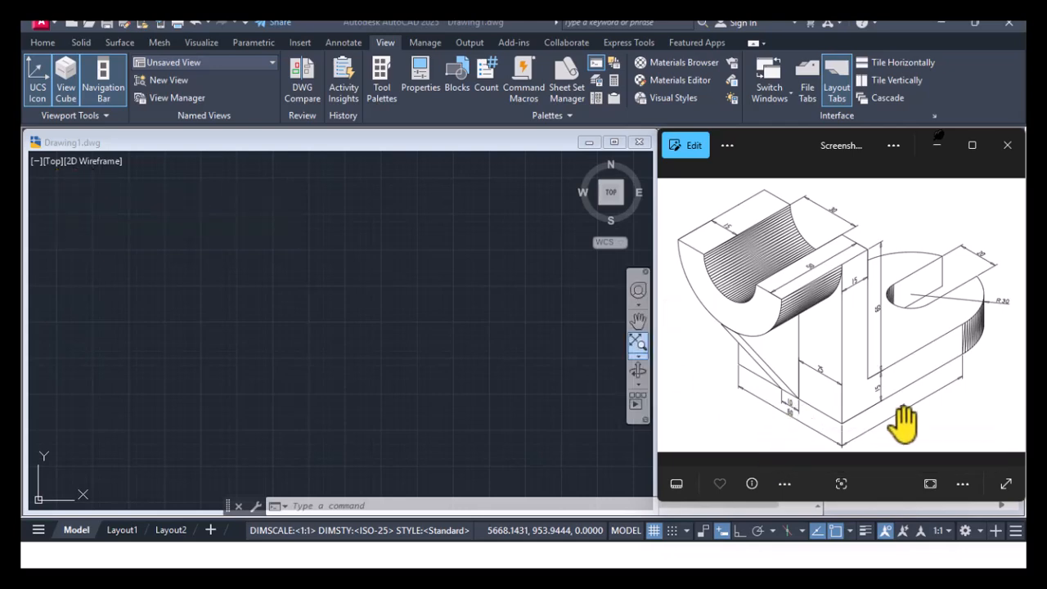
Step: Draw a rectangle 70 wide and 60 high in the top view
left_click(42, 44)
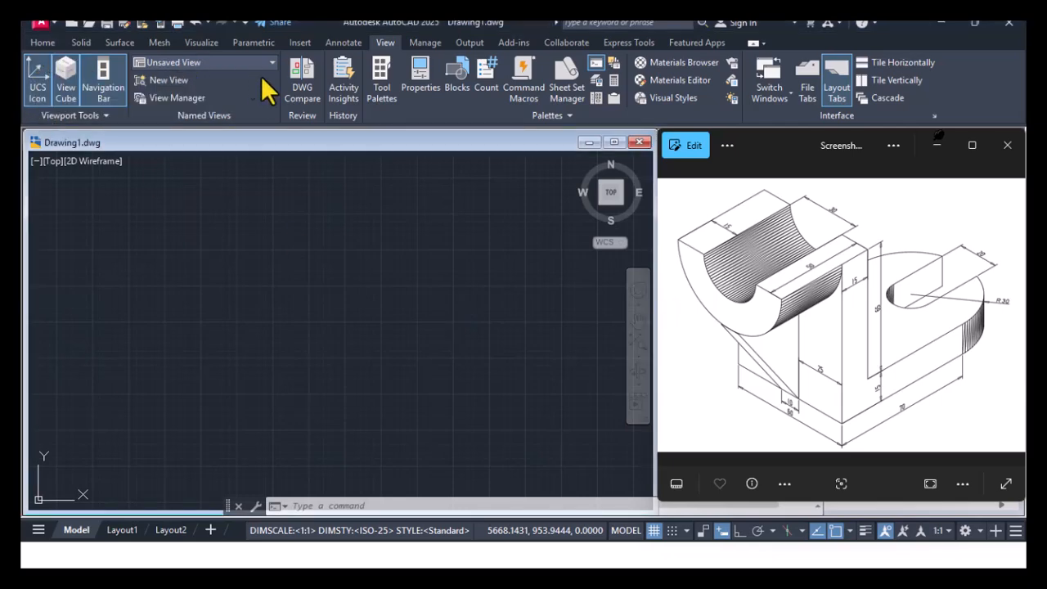
left_click(47, 42)
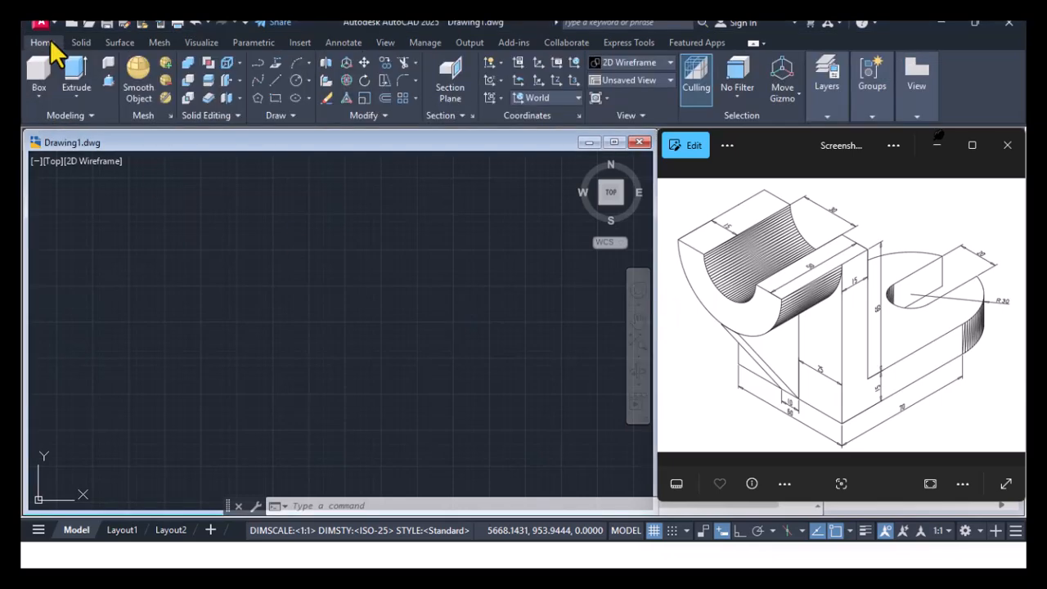
left_click(276, 98)
left_click(168, 252)
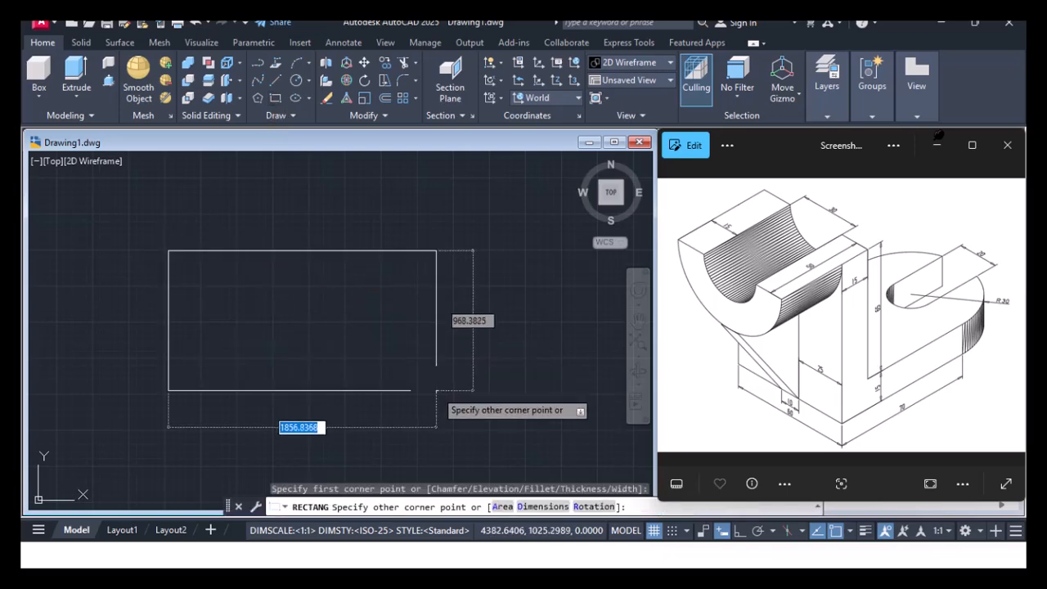
type("70")
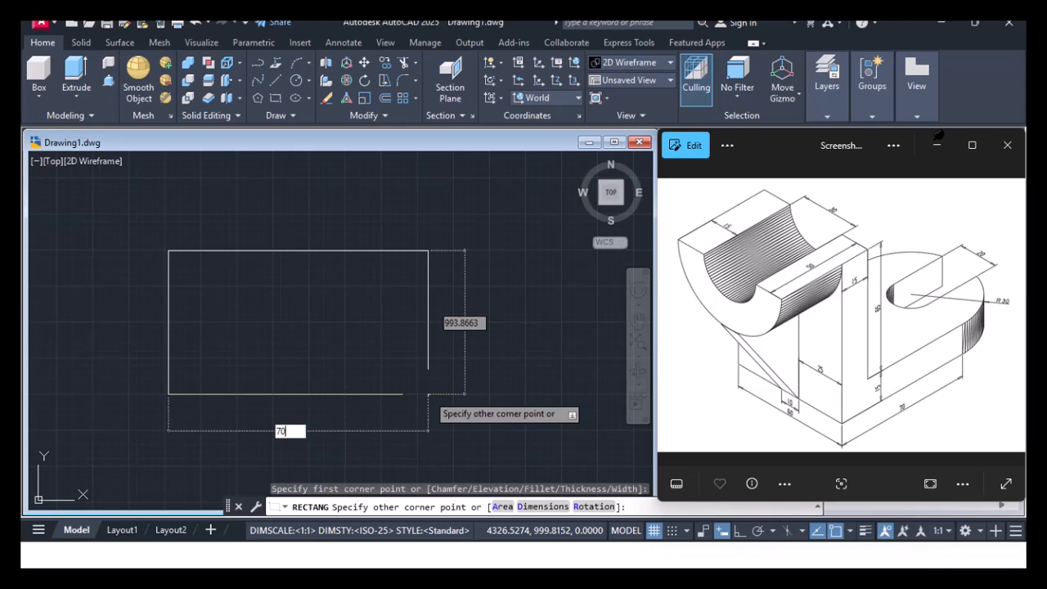
key("Tab")
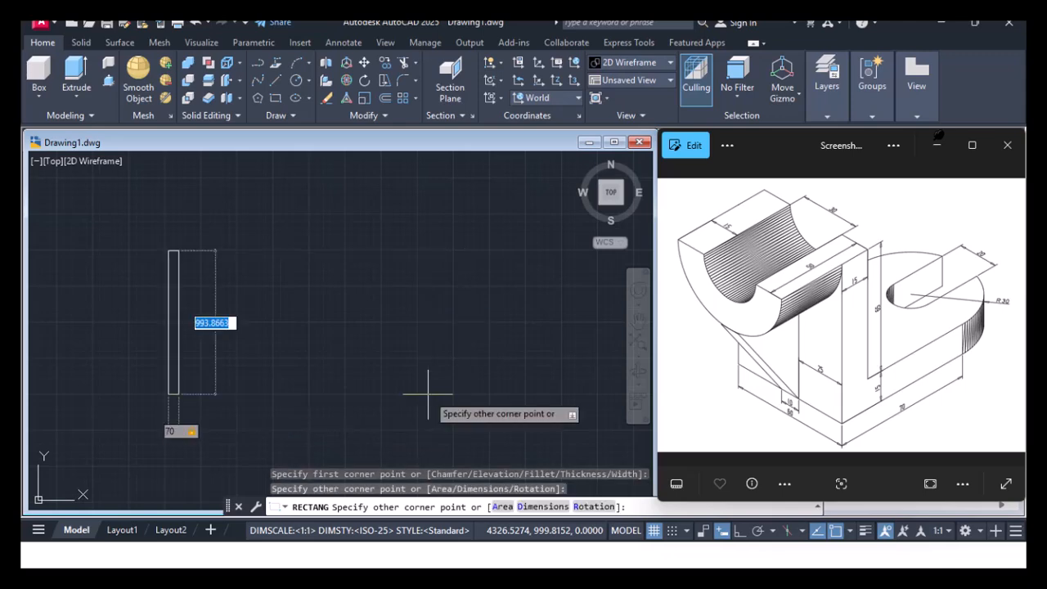
type("60")
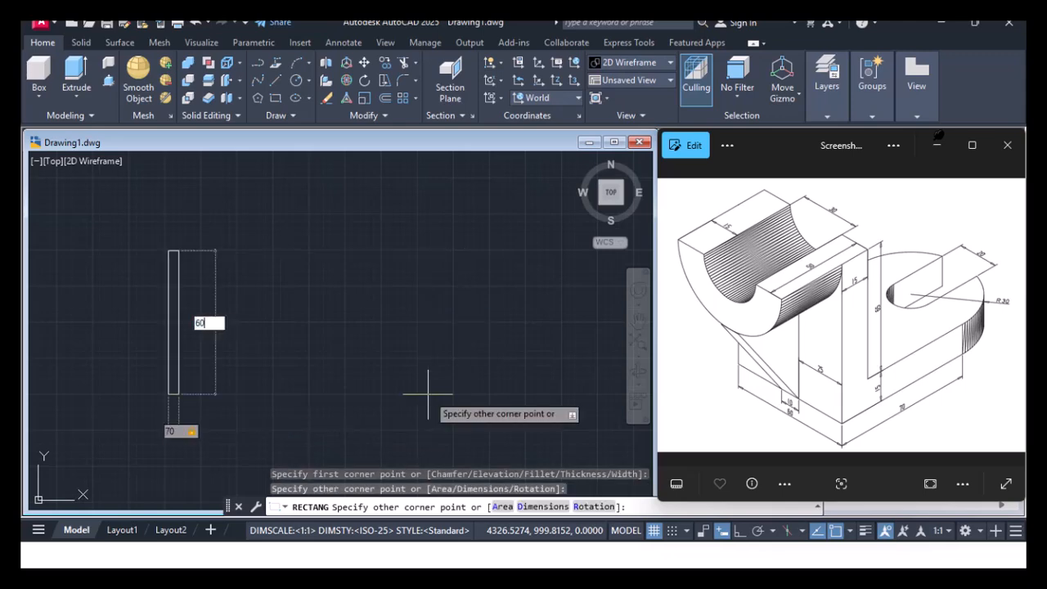
key("Return")
scroll(140, 252, "up", 10)
middle_click_drag(357, 272, 304, 271)
scroll(305, 271, "down", 2)
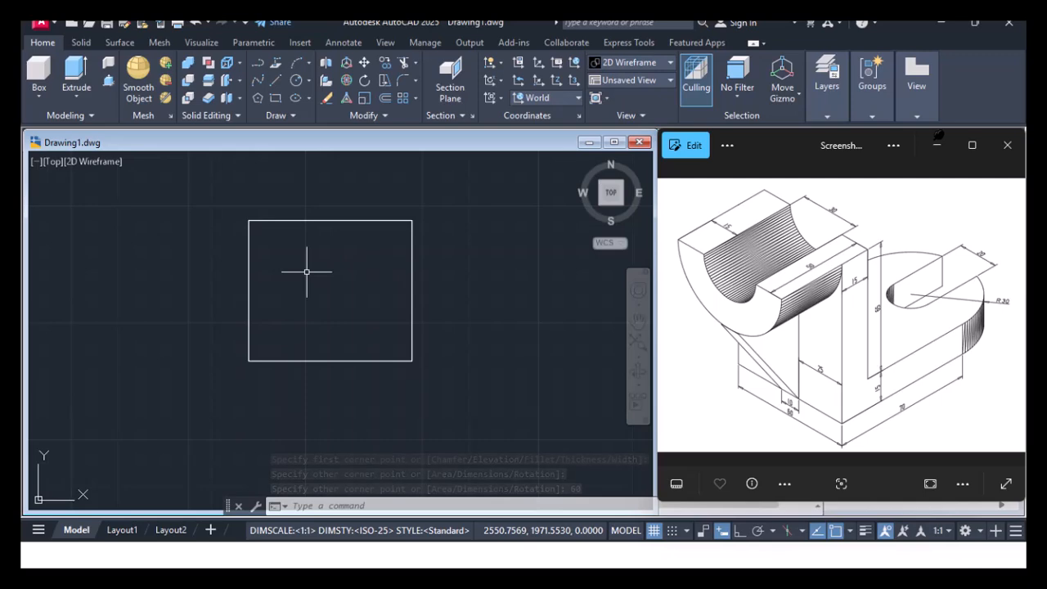
Step: Explode the 70 by 60 rectangle into separate lines
type("EXPLODE")
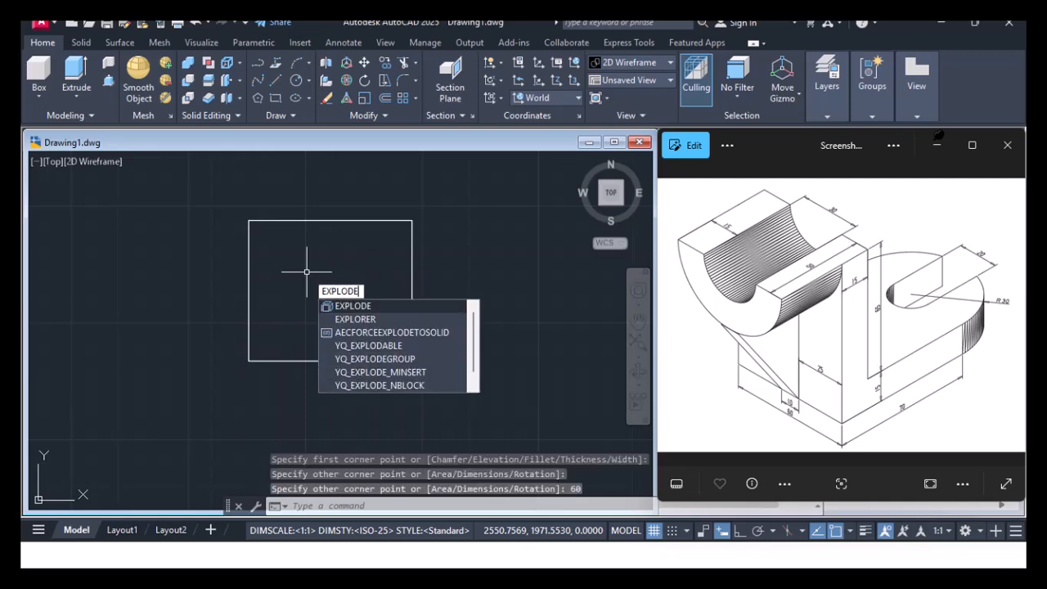
key("Return")
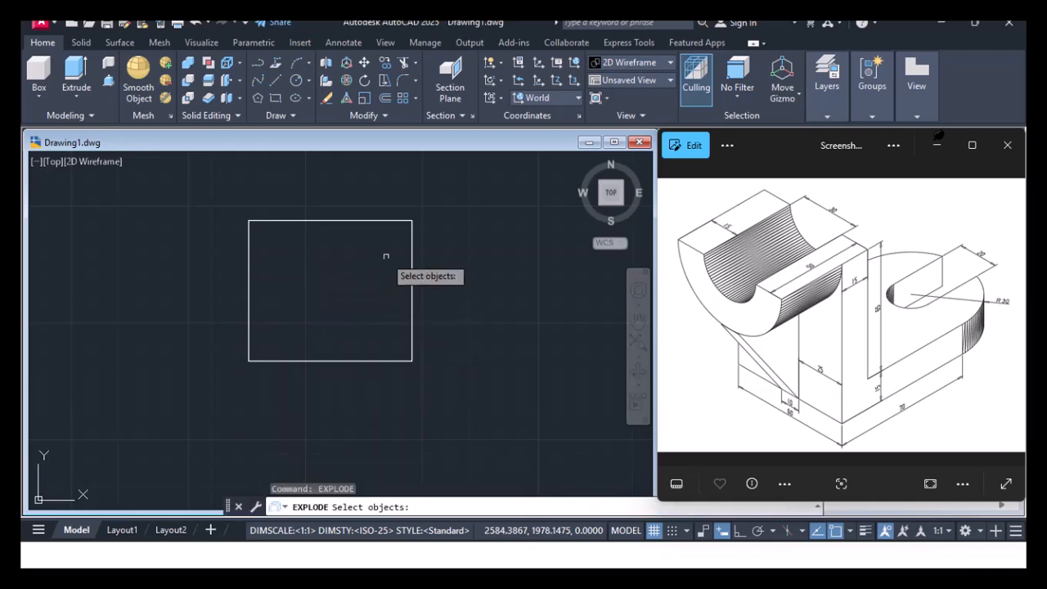
left_click(413, 266)
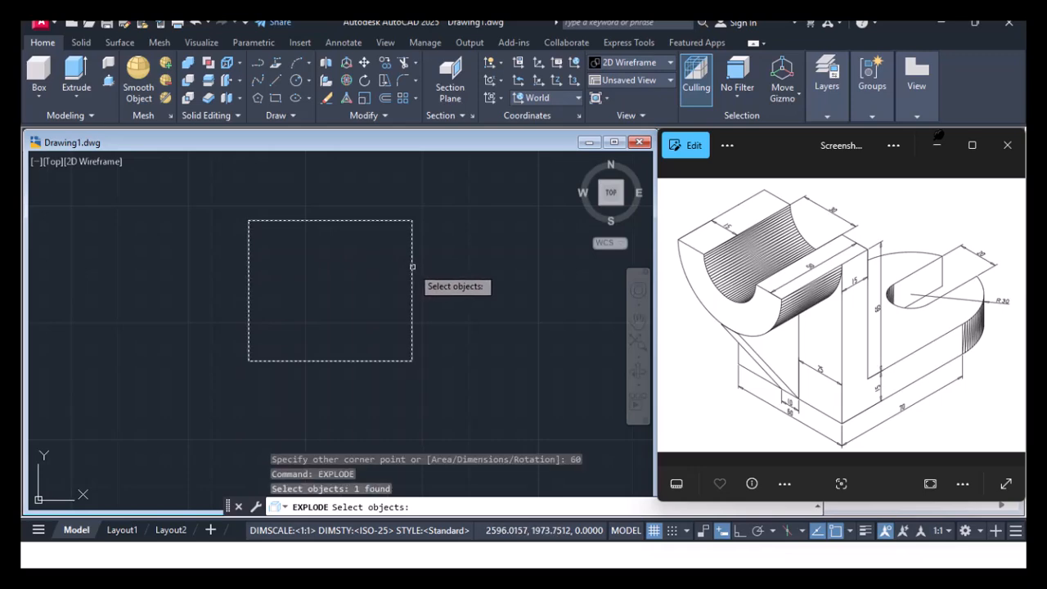
key("Return")
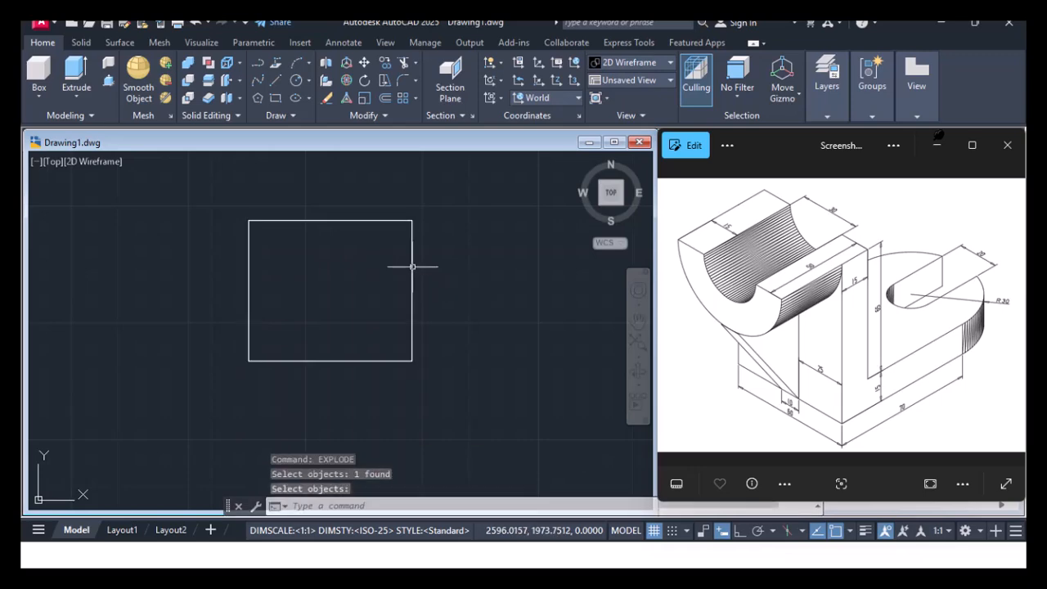
Step: Fillet the rectangle's parallel upper and lower edges near their right ends to add a semicircular end
type("FILLET")
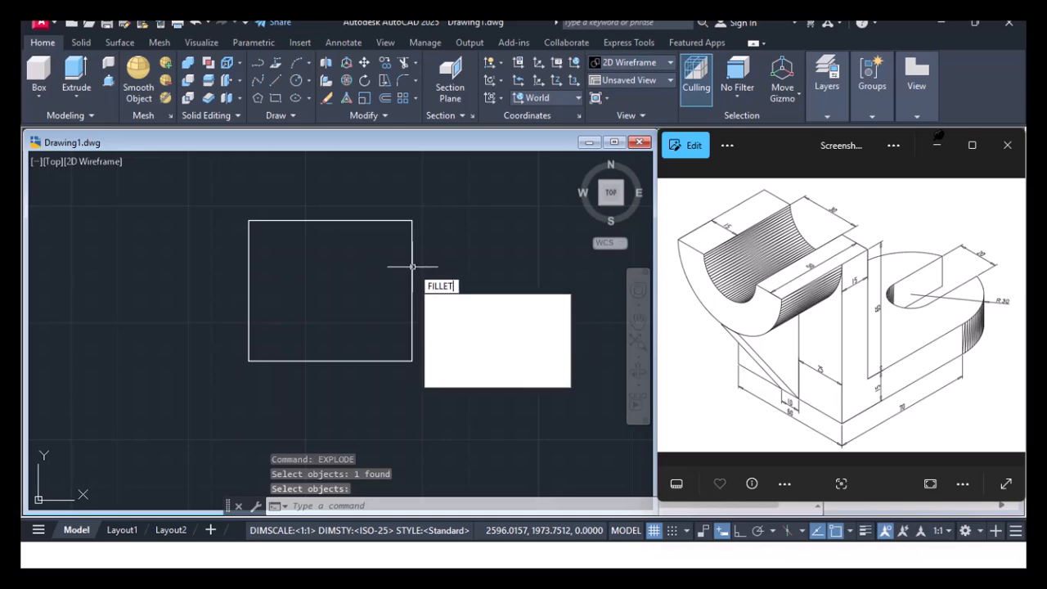
key("Return")
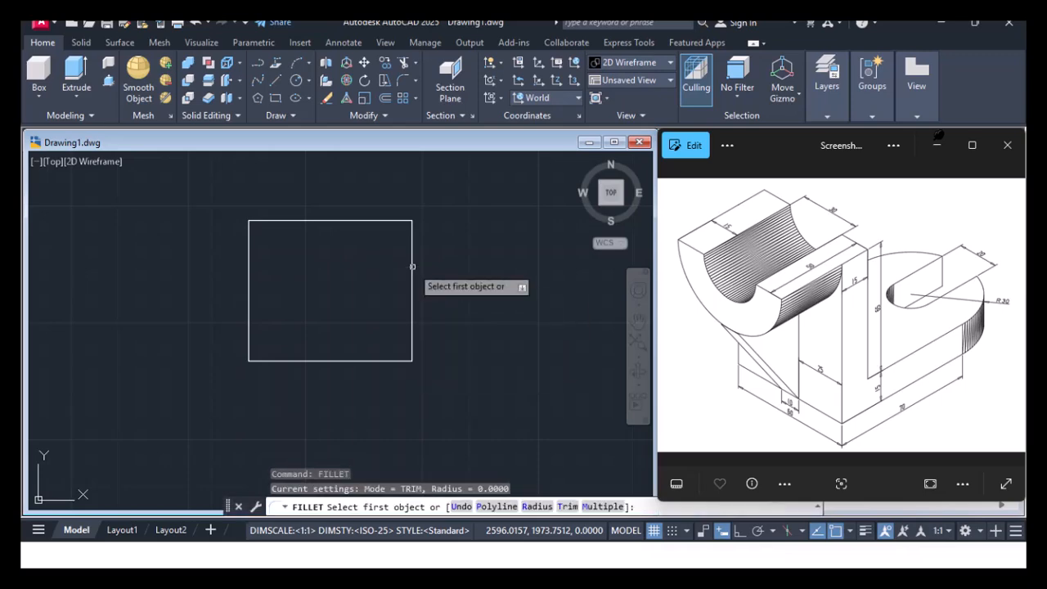
left_click(388, 221)
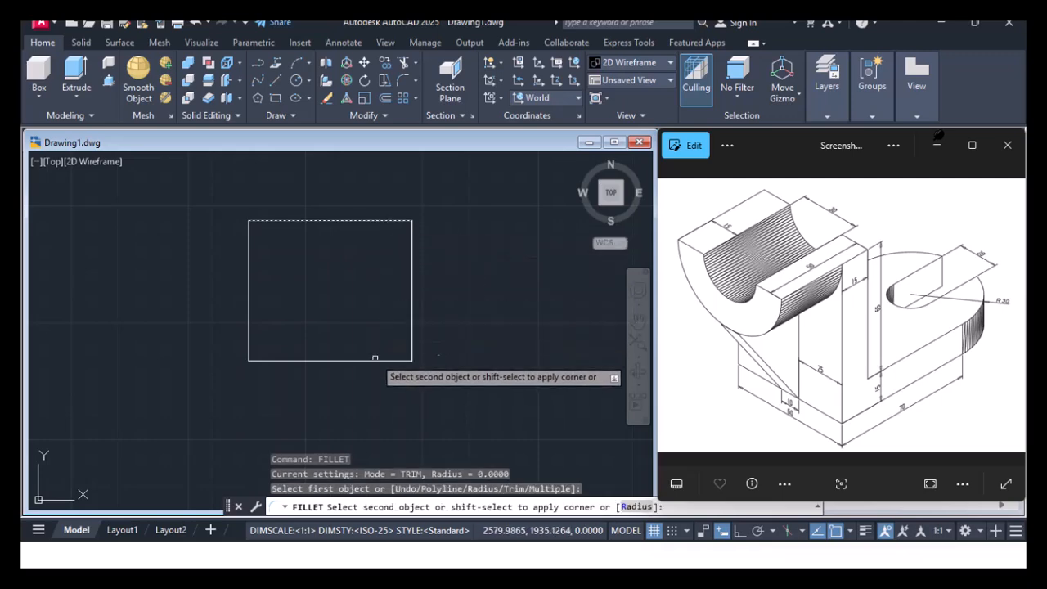
left_click(373, 360)
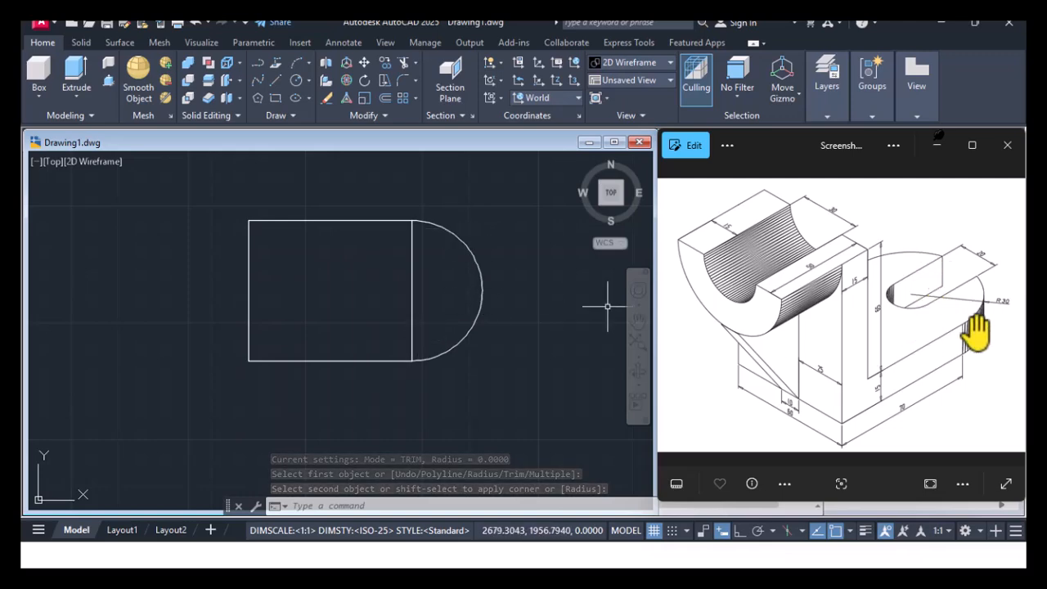
Step: Draw a circle of diameter 20 centred on the midpoint of the rectangle's right edge
left_click(308, 81)
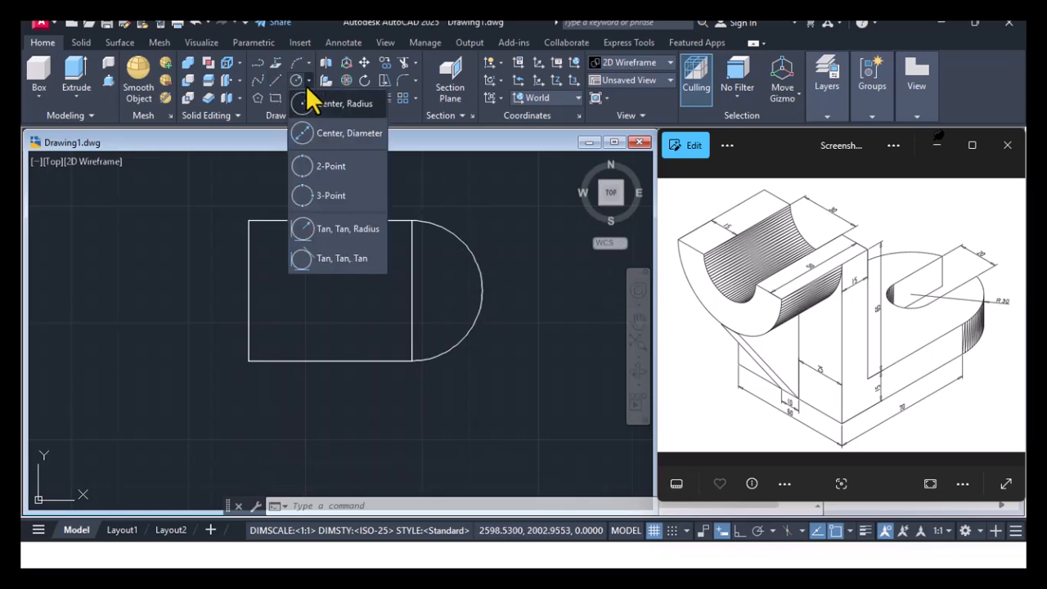
left_click(322, 134)
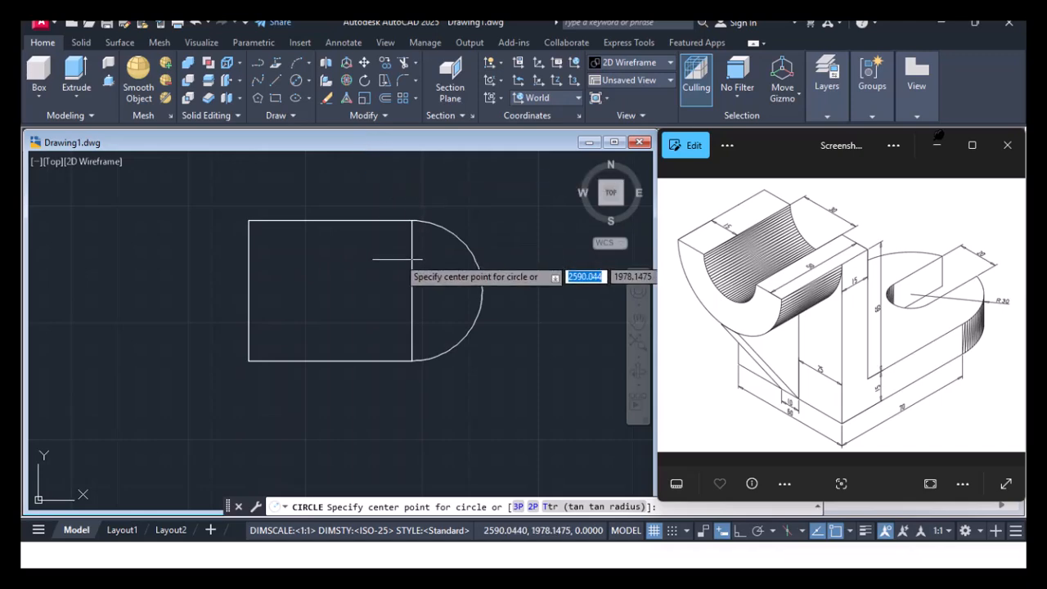
left_click(411, 290)
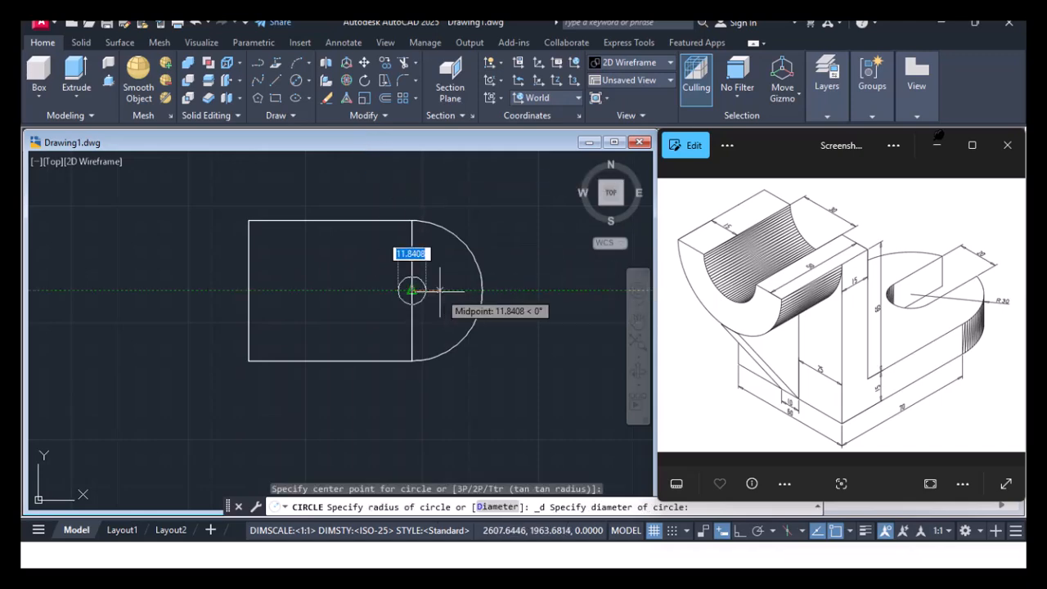
type("20")
key("Return")
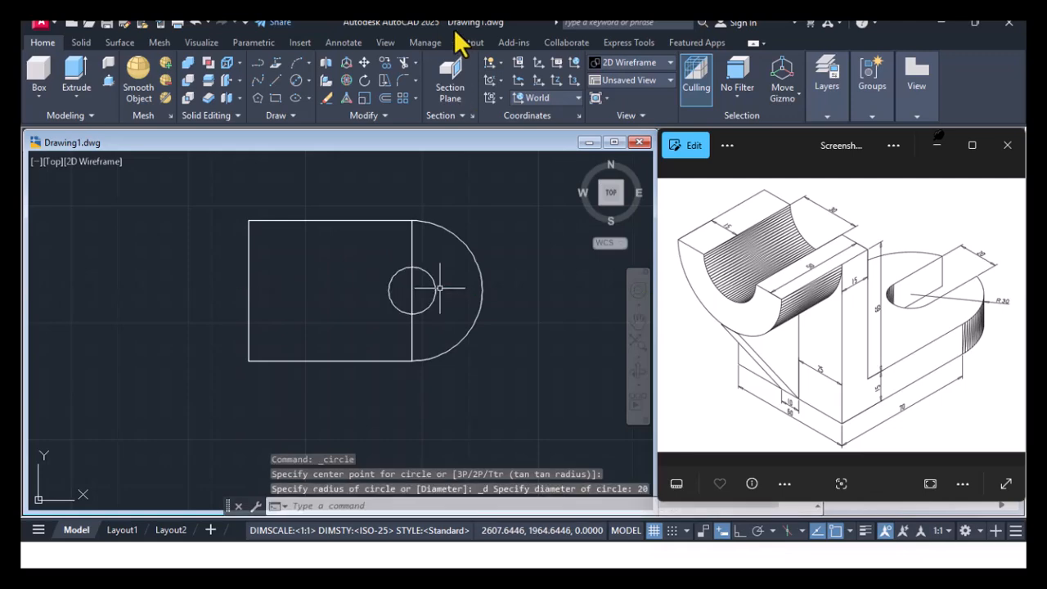
Step: With Ortho on, draw a horizontal line from the circle's top quadrant rightward past the outer arc
type("L")
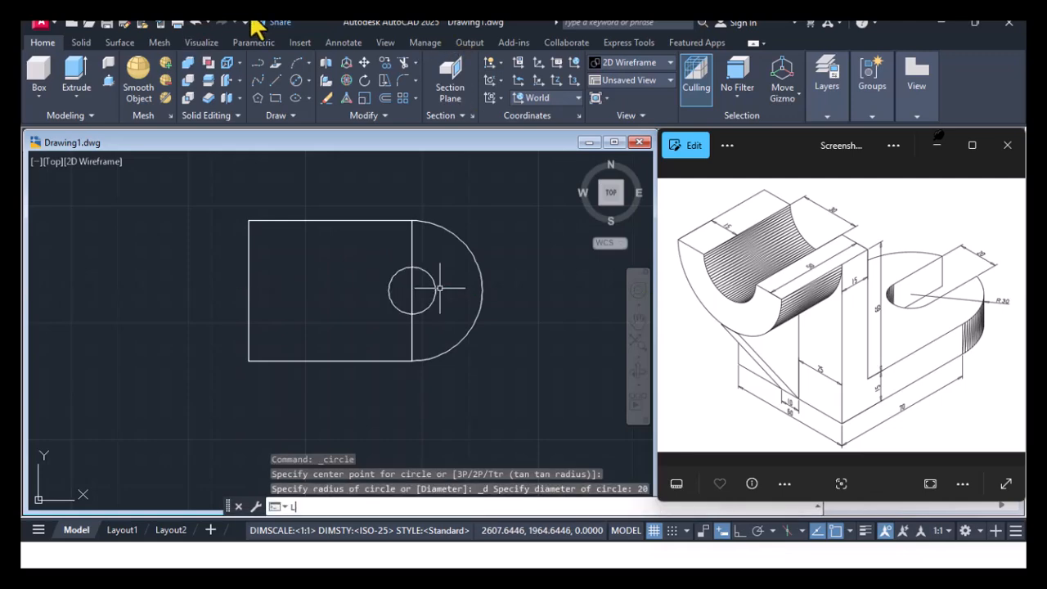
key("Return")
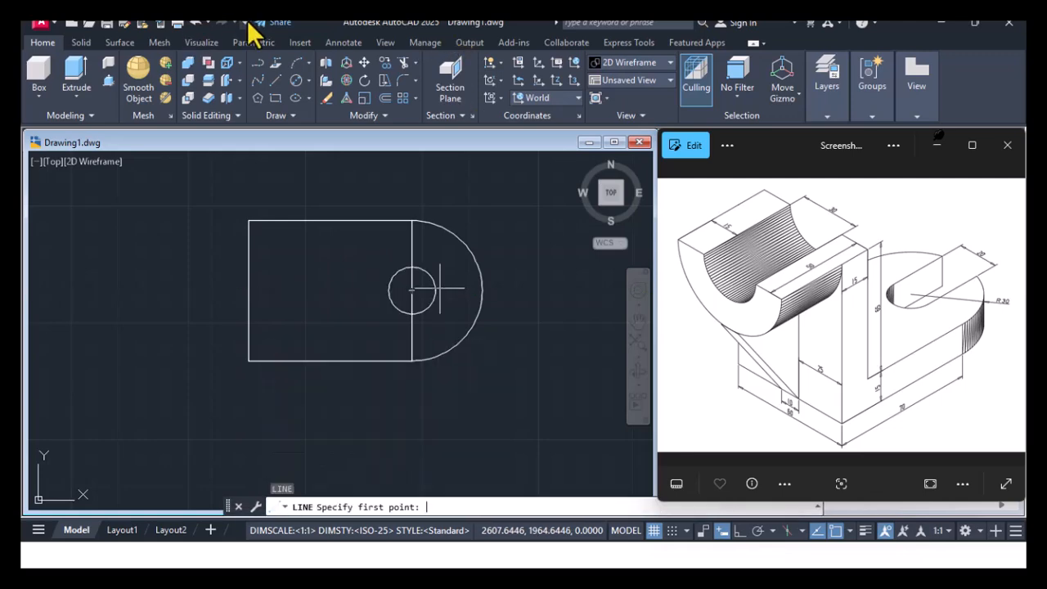
left_click(411, 268)
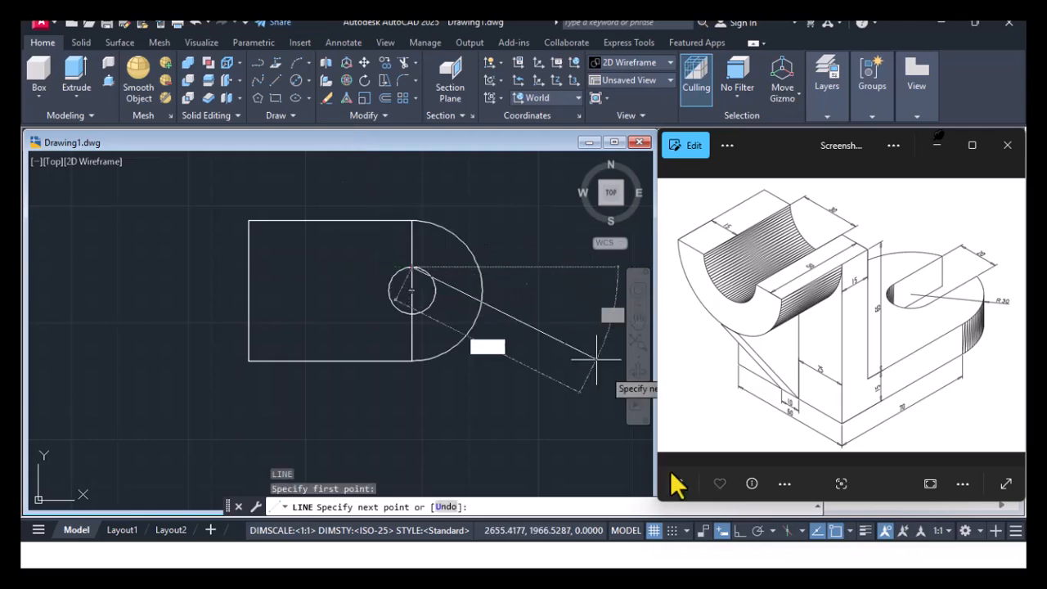
left_click(741, 532)
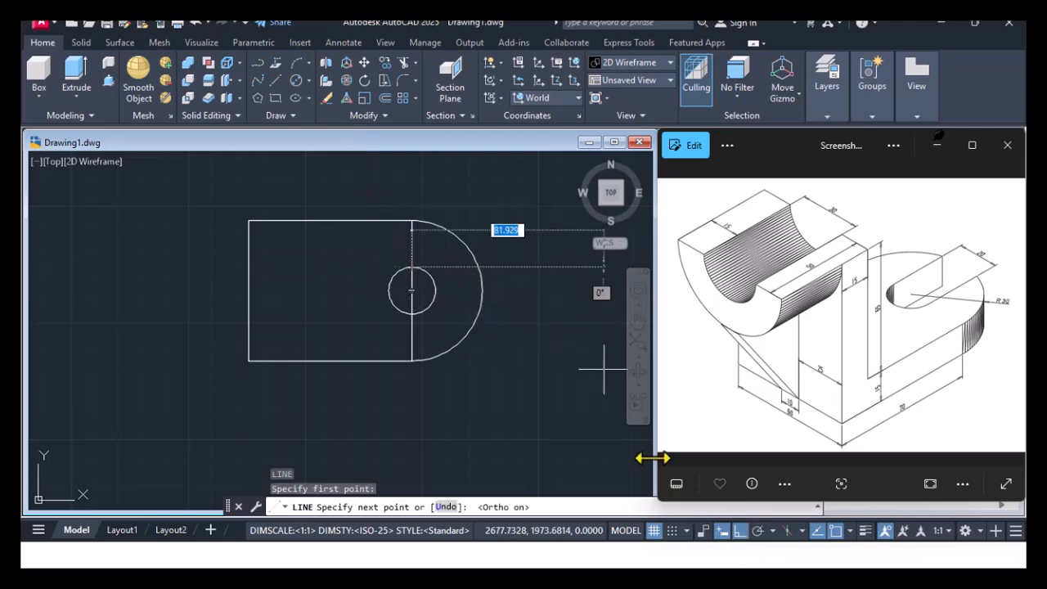
left_click(513, 291)
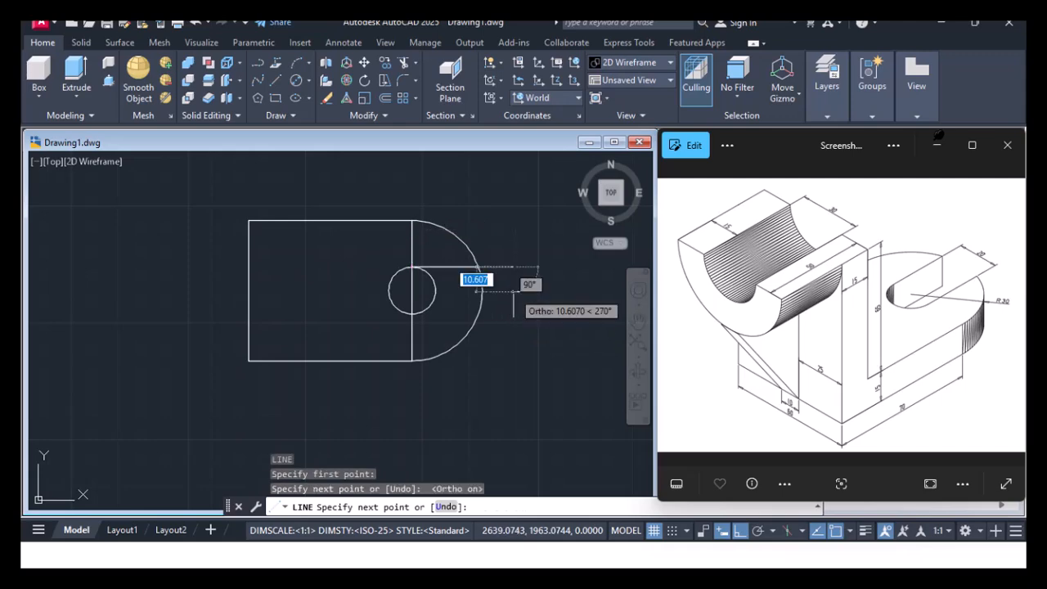
key("Return")
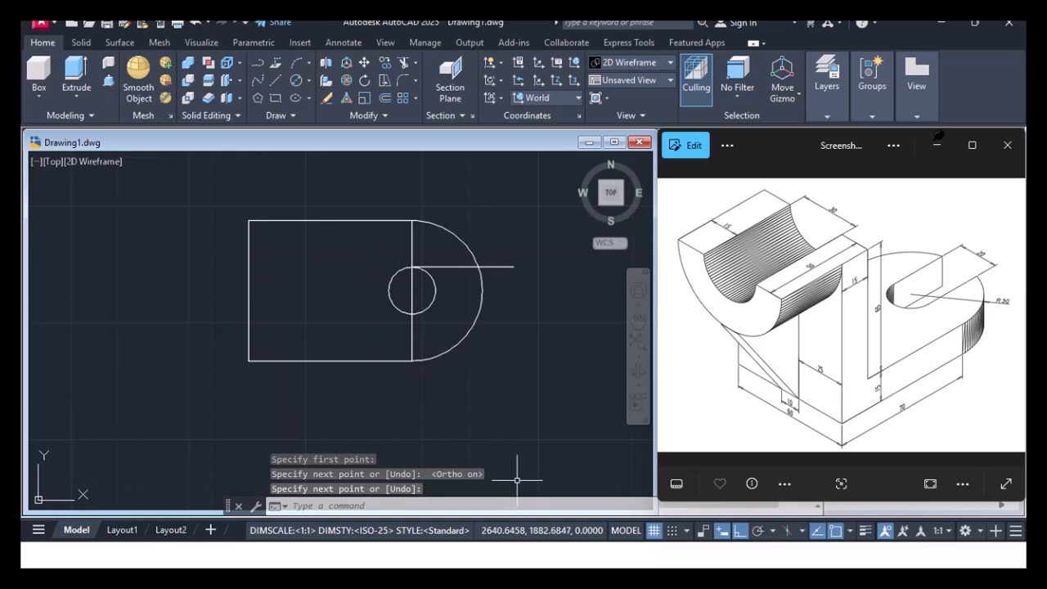
Step: Draw a matching horizontal line from the circle's bottom quadrant rightward past the outer arc
left_click(277, 82)
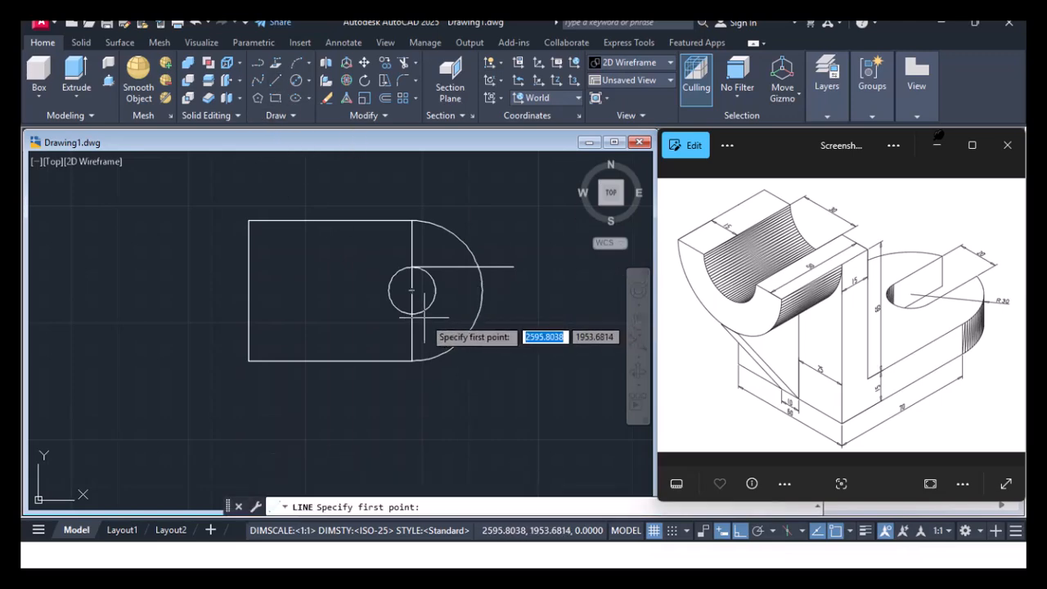
left_click(412, 277)
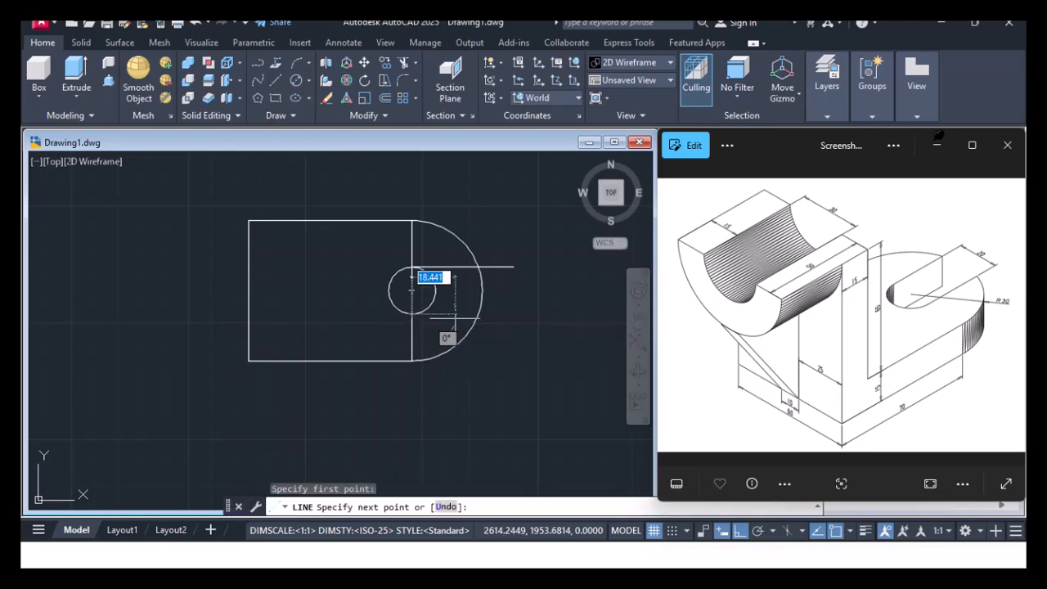
left_click(519, 320)
key("Return")
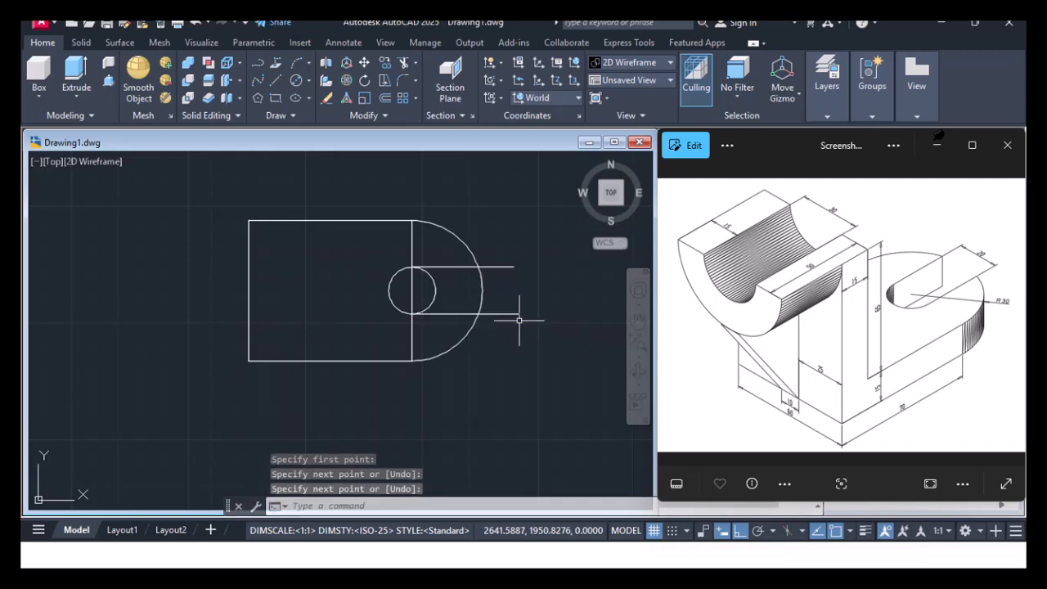
Step: Trim both slot lines at the outer arc and remove the arc portion between them
type("TR")
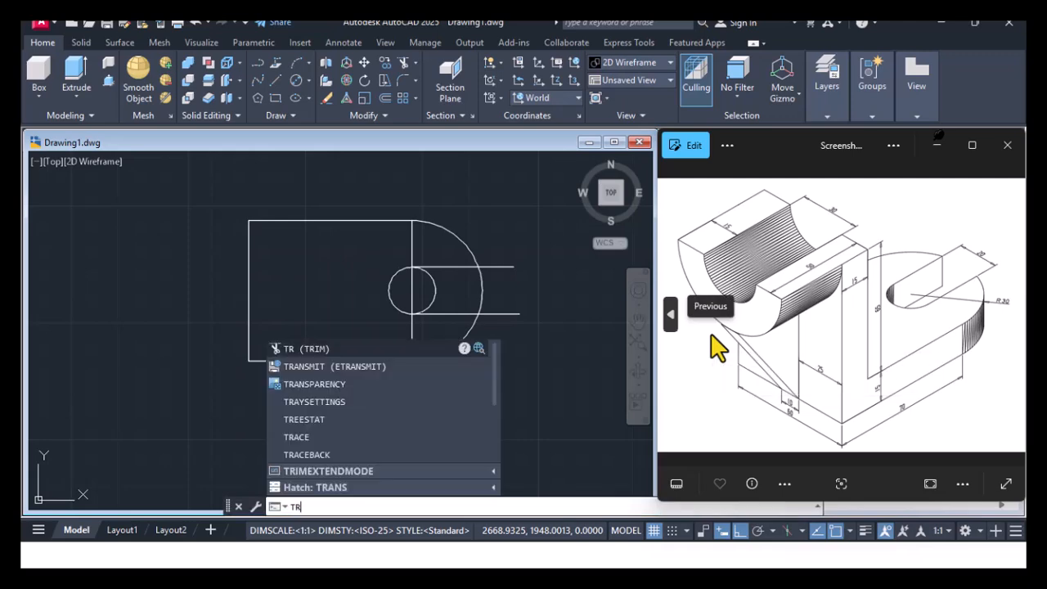
key("Return")
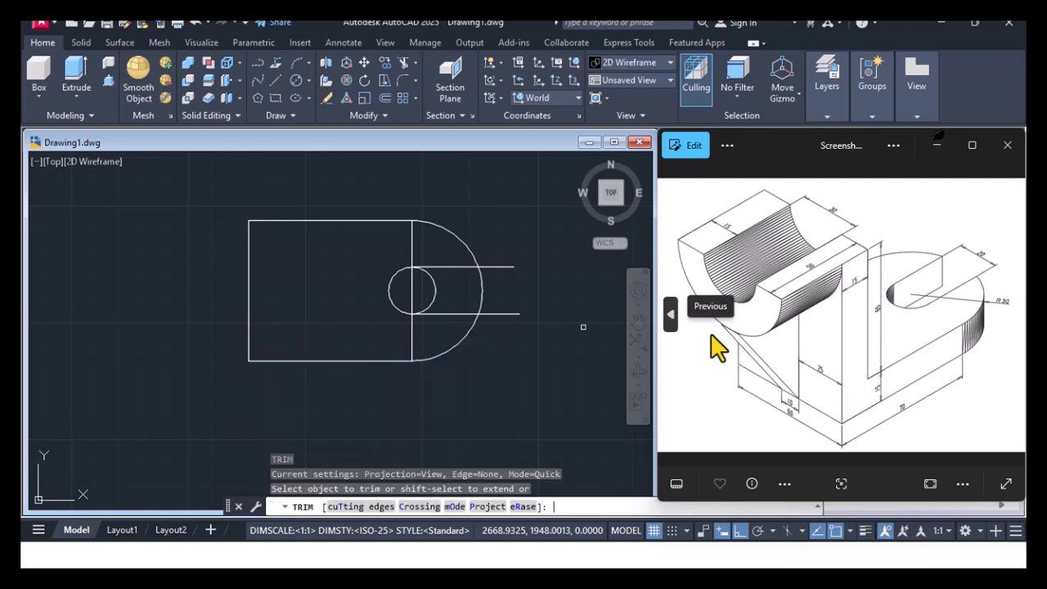
left_click(513, 267)
left_click(480, 285)
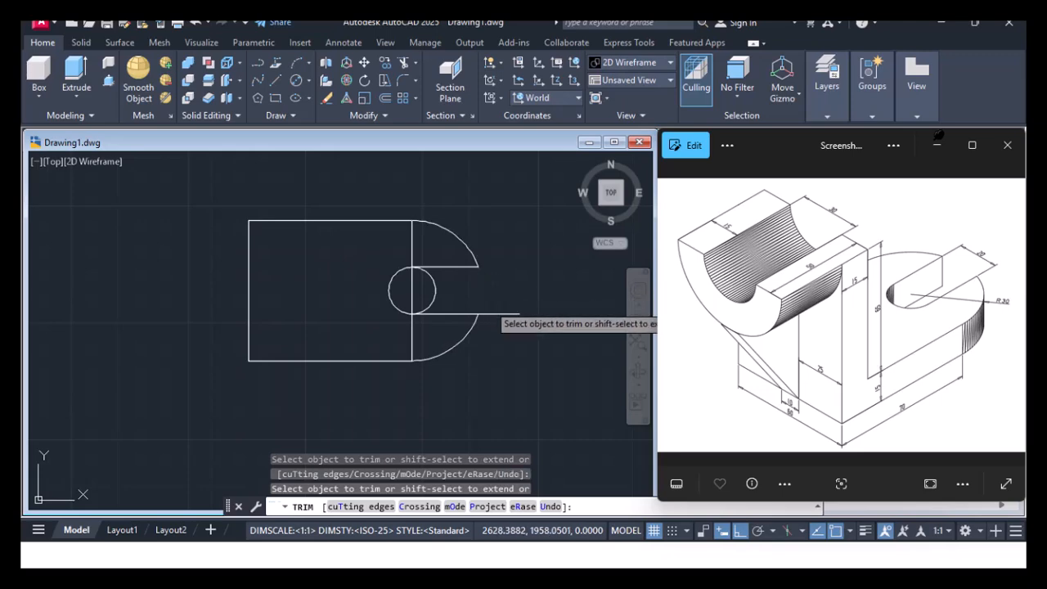
left_click(493, 313)
Step: Trim away the circle's right half and all segments of the rectangle's right edge to leave an open slotted profile
left_click(435, 287)
left_click(409, 289)
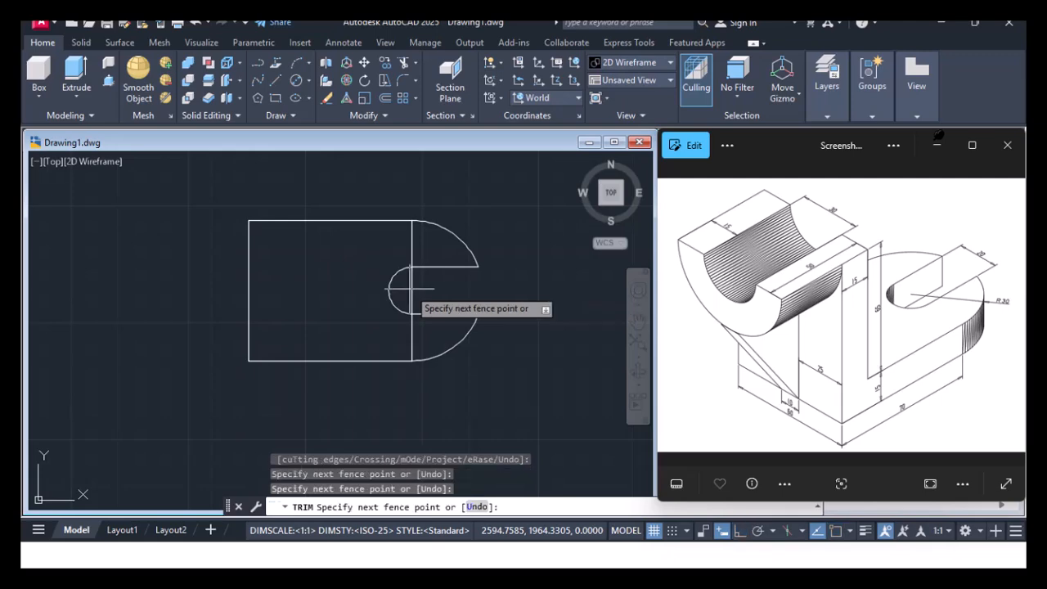
left_click(413, 288)
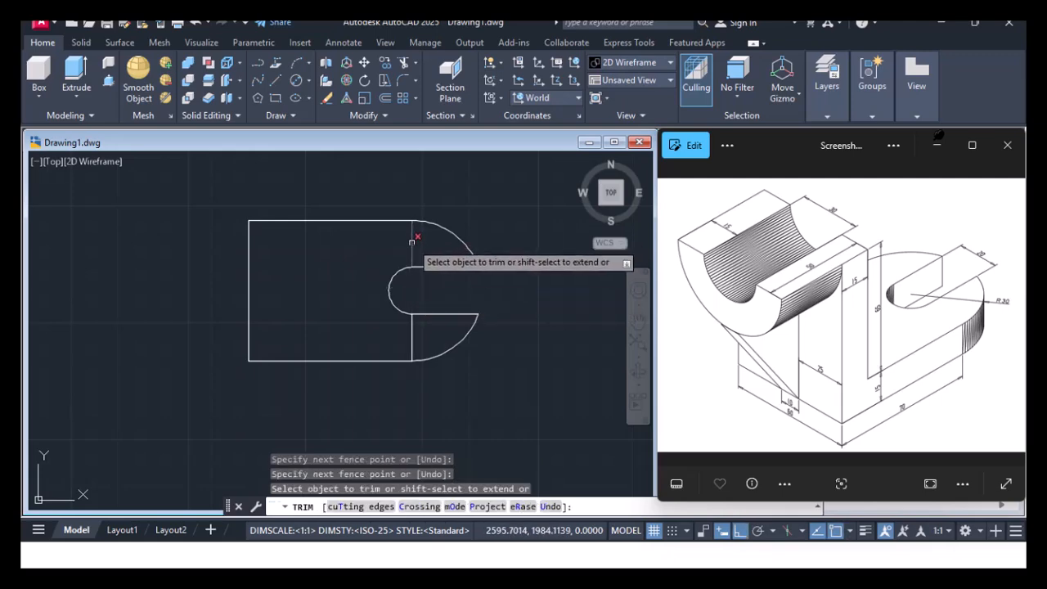
left_click(415, 235)
left_click(414, 328)
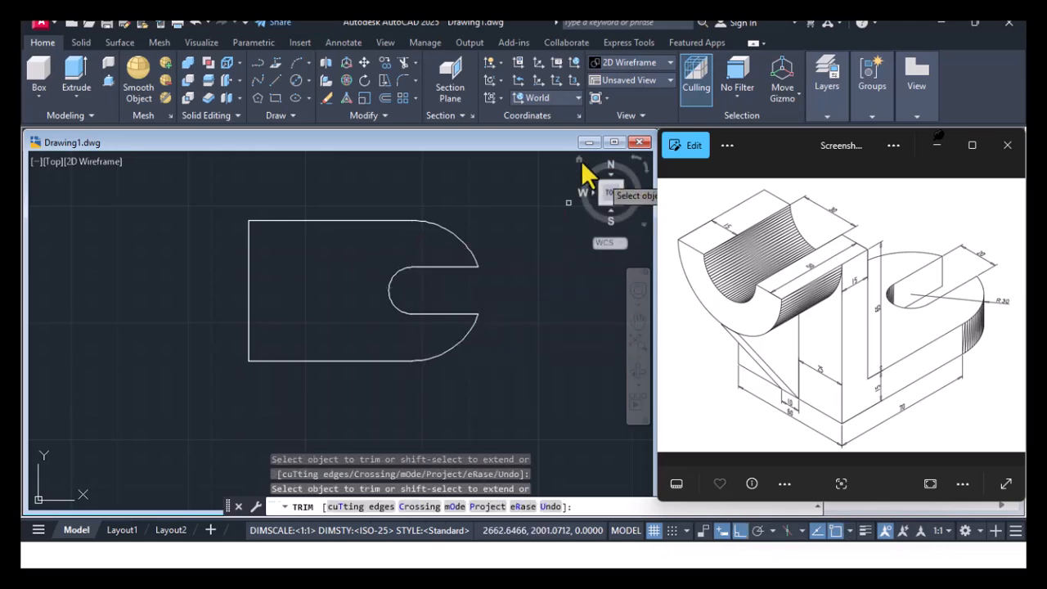
left_click(579, 161)
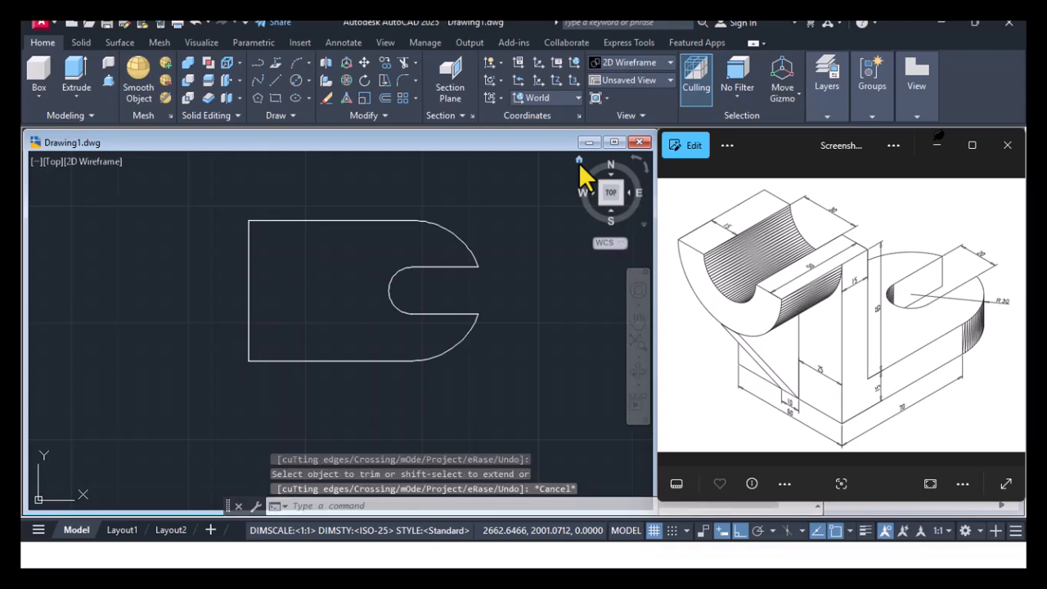
Step: In the isometric view, press-pull the closed slotted profile upward by 15 to form the base solid
scroll(508, 247, "down", 2)
middle_click_drag(509, 248, 502, 269)
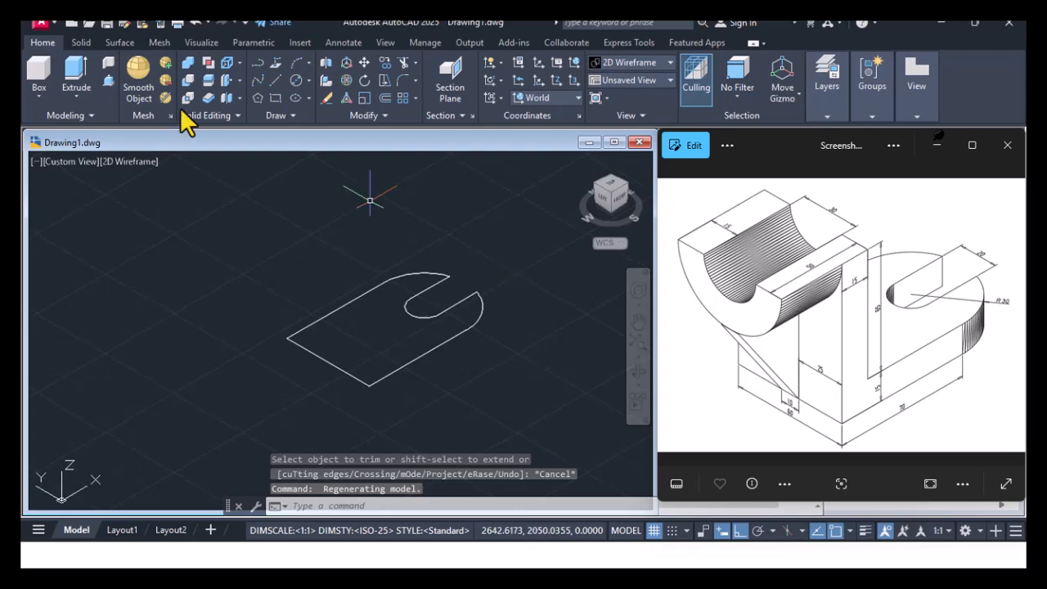
key("ctrl+shift+e")
left_click(352, 325)
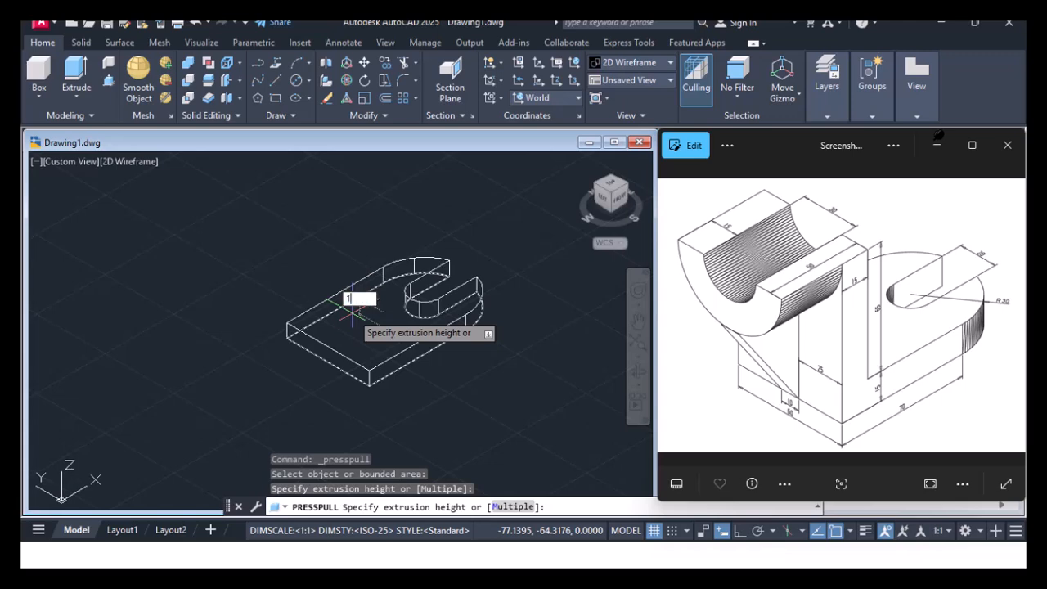
key("Return")
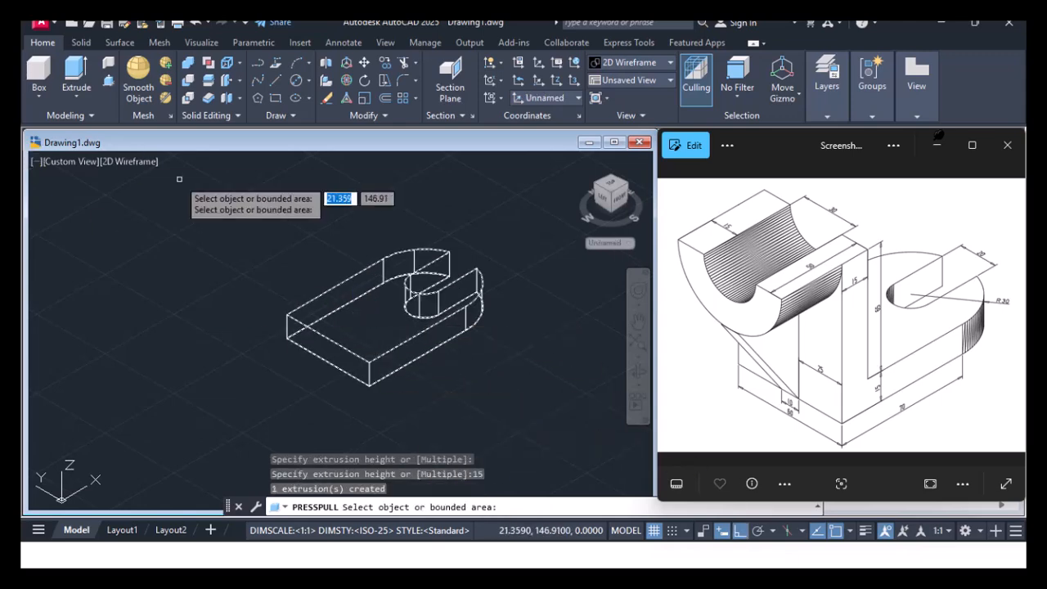
key("Return")
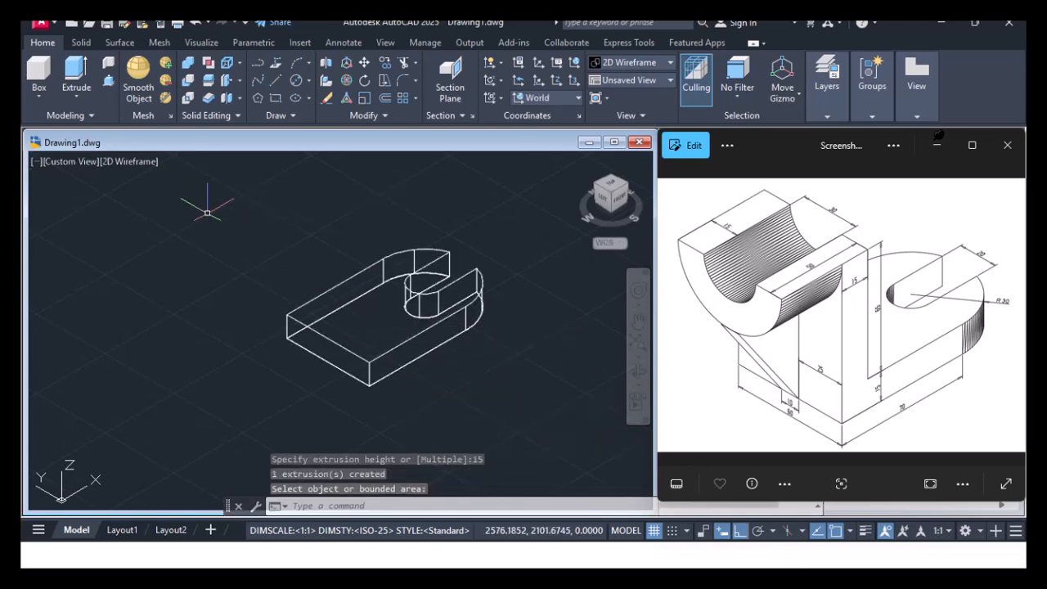
Step: Set the visual style to Shades of Gray and align the coordinate system to the Left plane
left_click(134, 162)
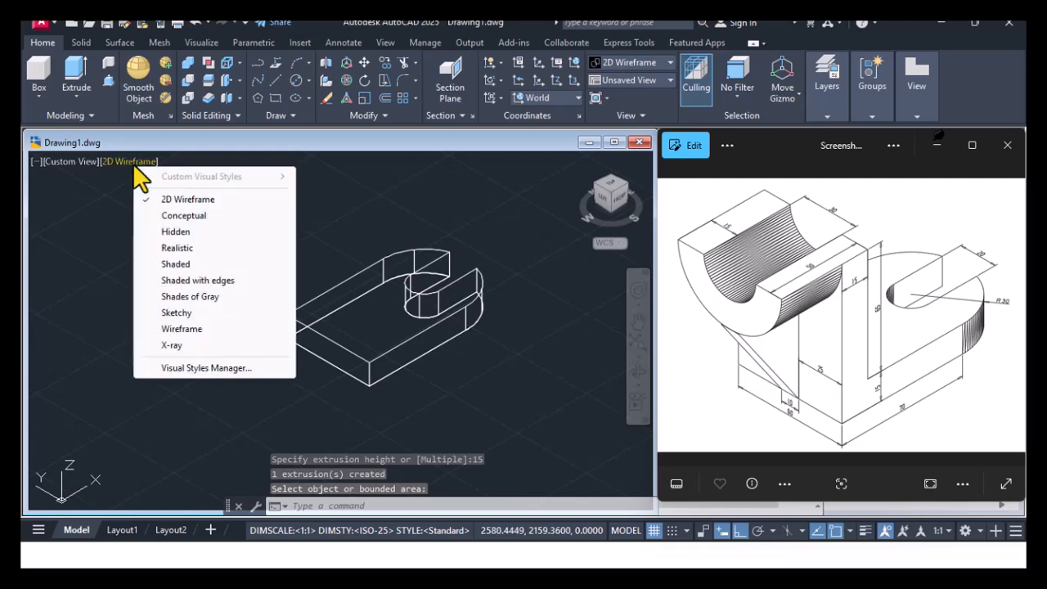
left_click(193, 295)
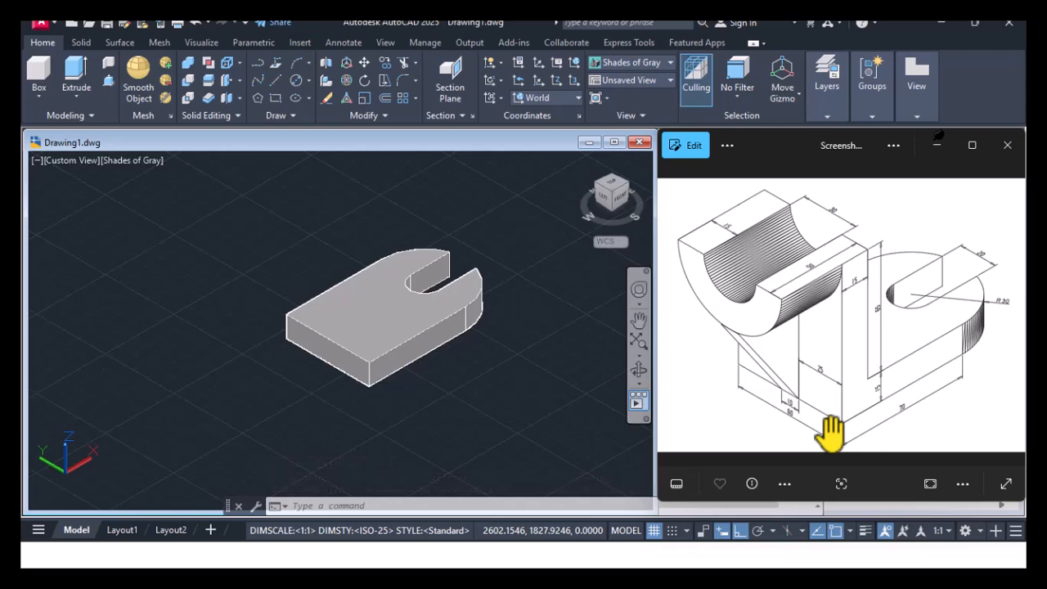
left_click(577, 99)
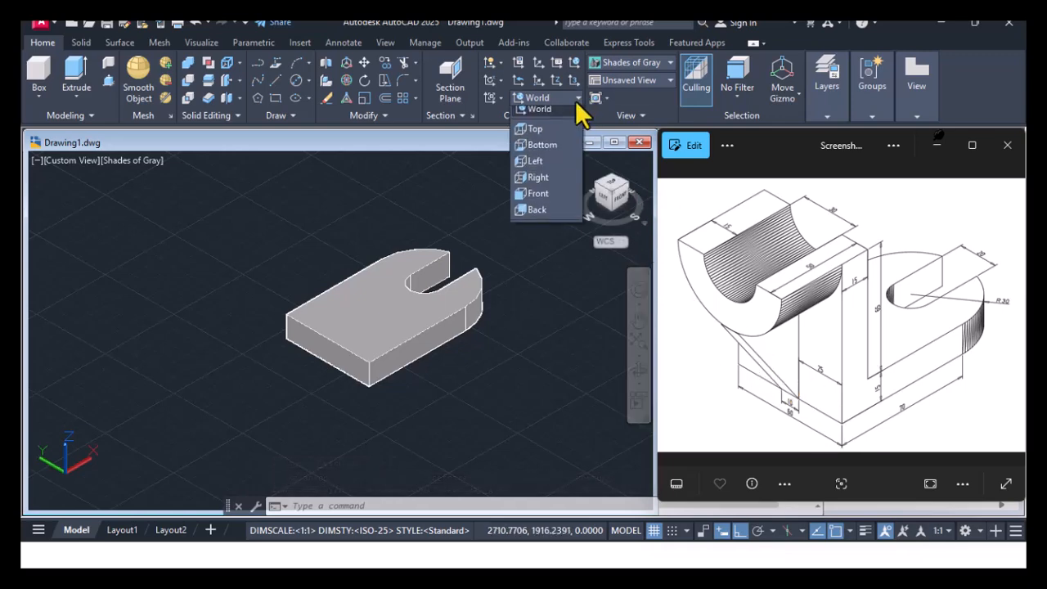
left_click(557, 167)
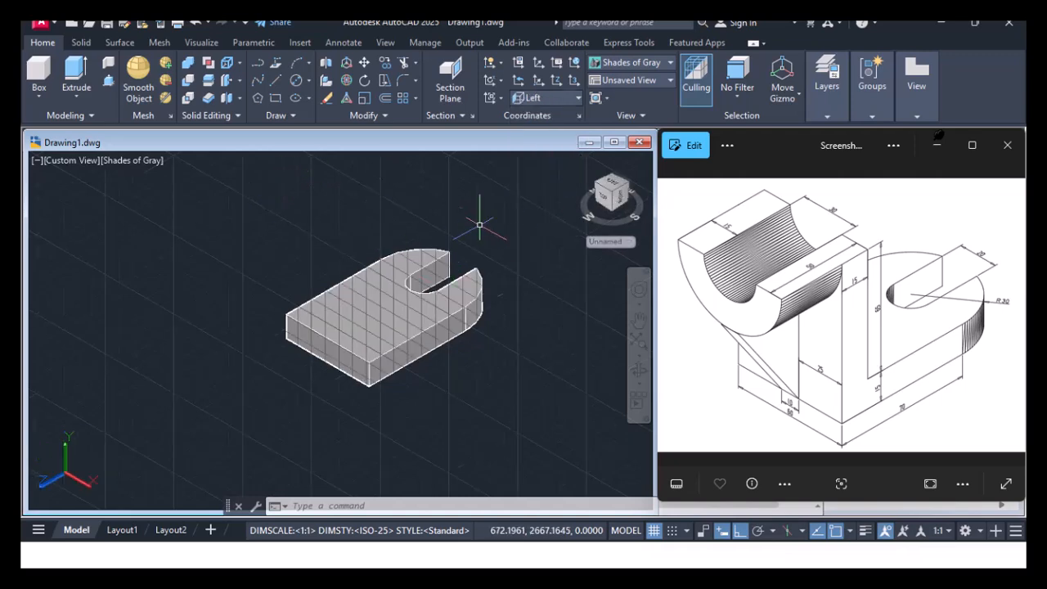
Step: Draw a 60 by 80 rectangle on the Left plane in the empty area beside the base solid
key("p")
key("Return")
left_click_drag(496, 363, 353, 302)
key("Escape")
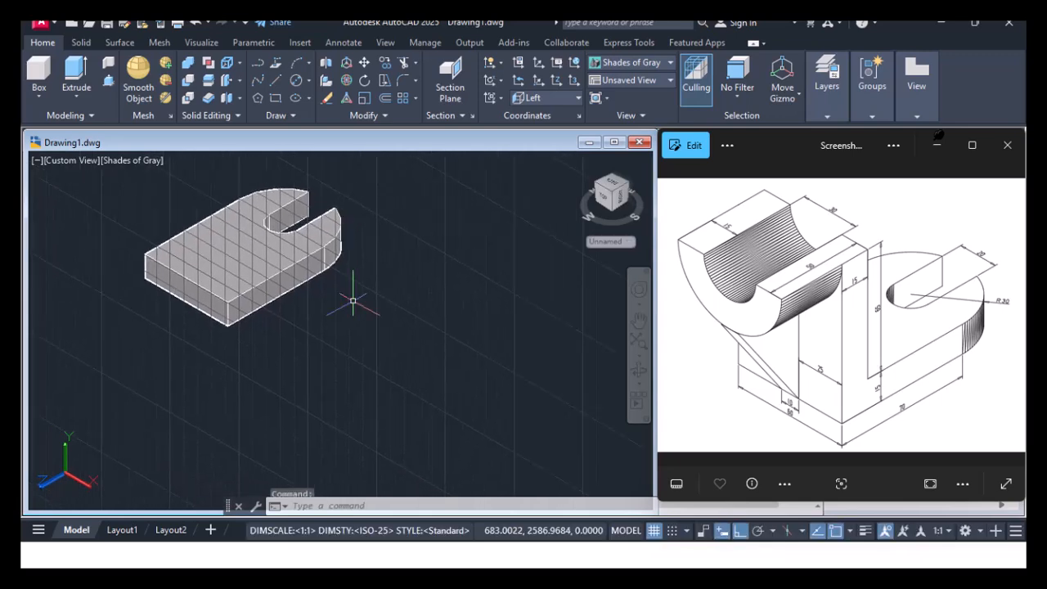
left_click(276, 98)
left_click(416, 272)
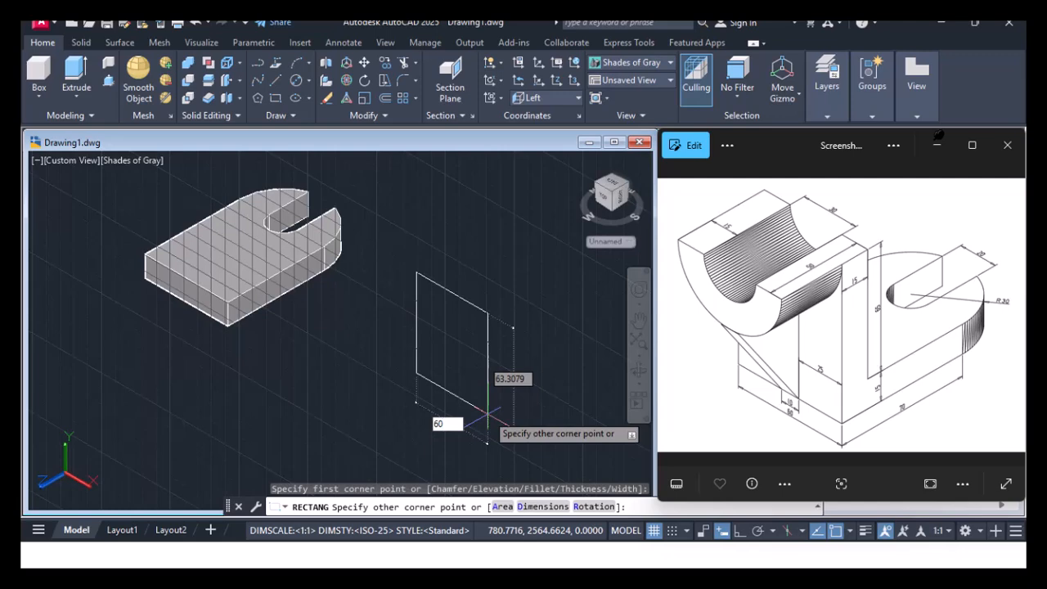
type("60")
key("Tab")
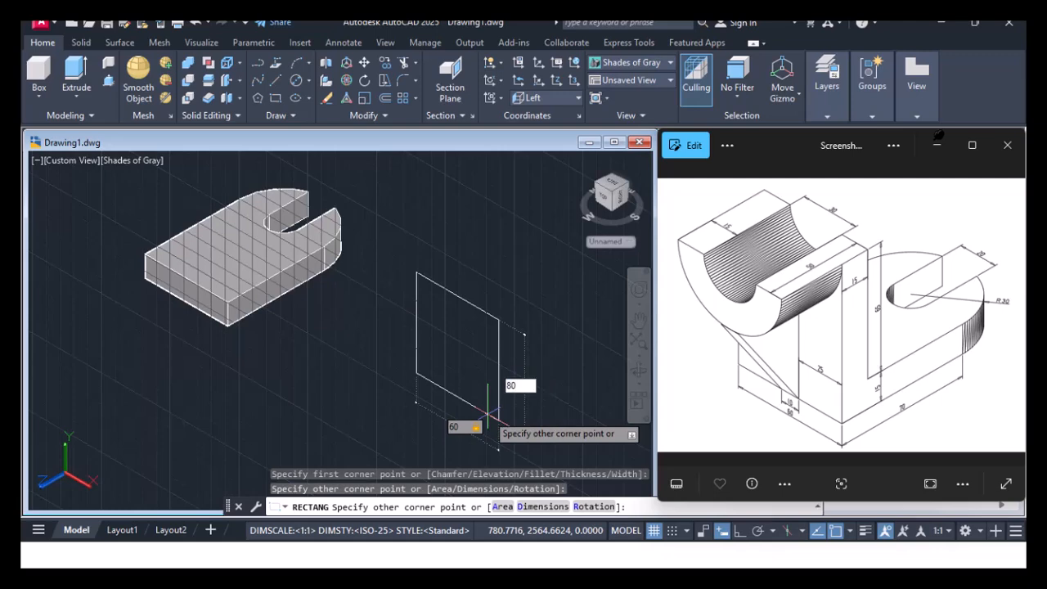
type("80")
key("Return")
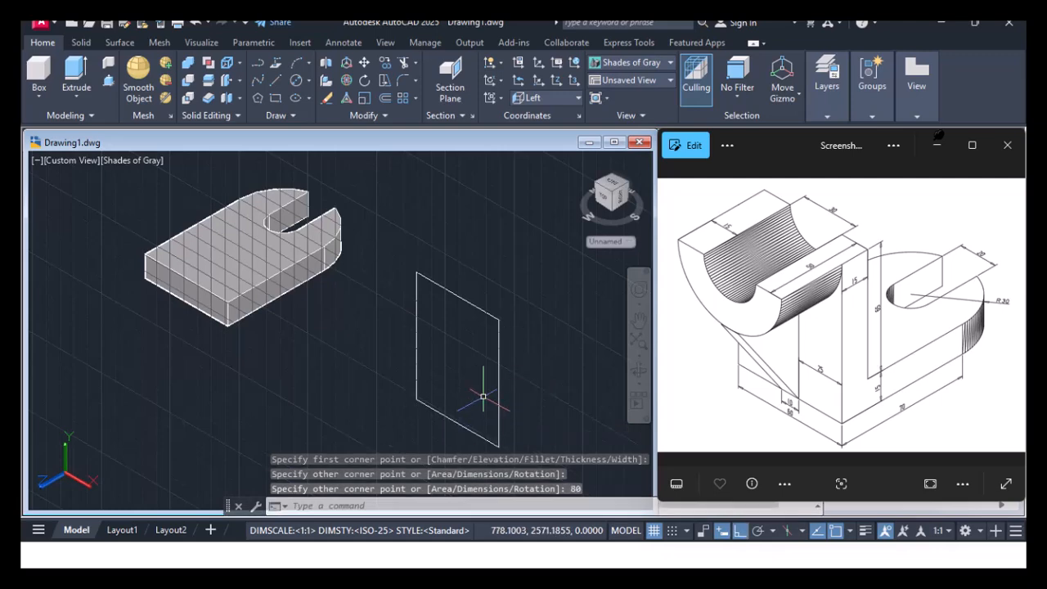
Step: Draw a 2-point circle whose diameter spans the two upper corners of the rectangle
left_click(308, 81)
left_click(332, 168)
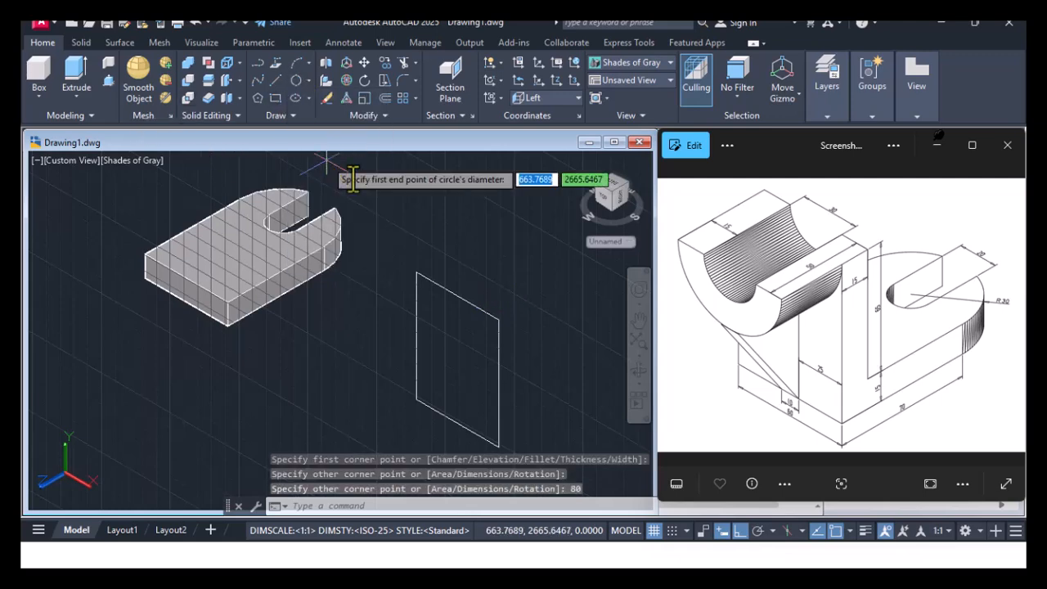
left_click(417, 270)
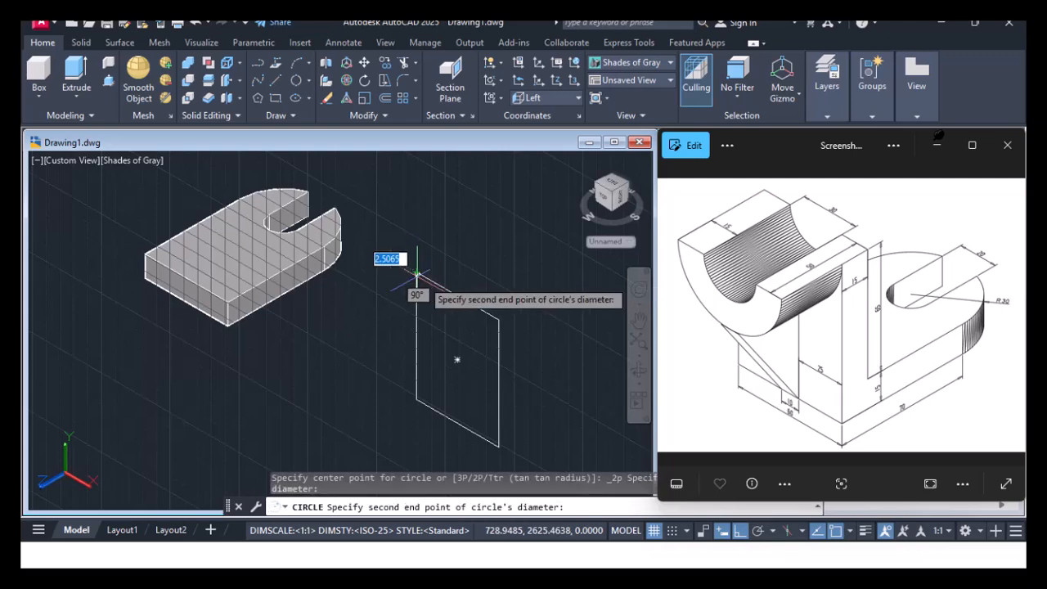
left_click(503, 318)
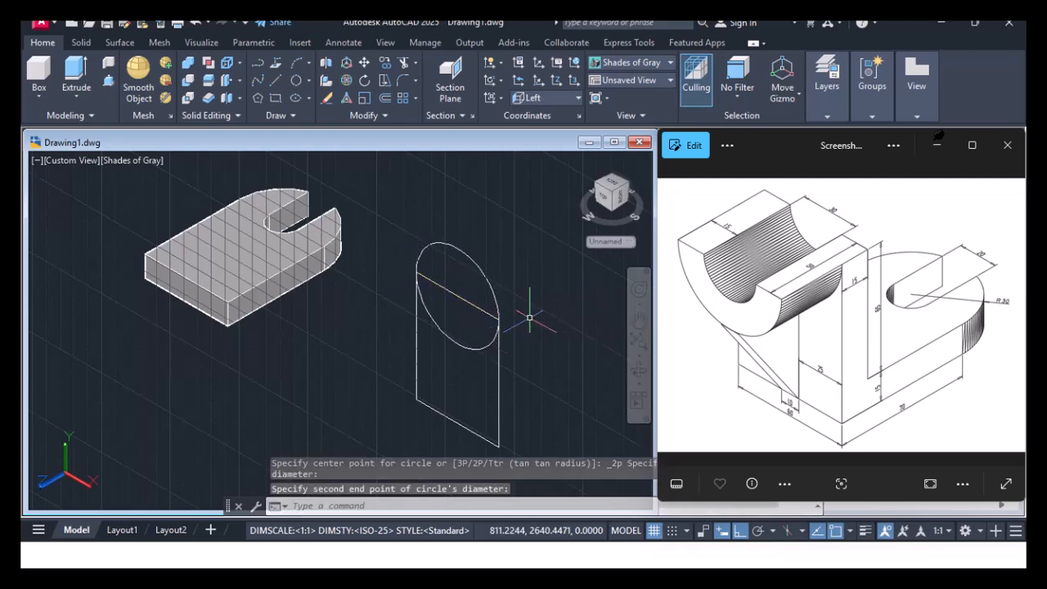
Step: Draw a concentric circle with a diameter of 30 at the midpoint of the rectangle's top edge
left_click(309, 81)
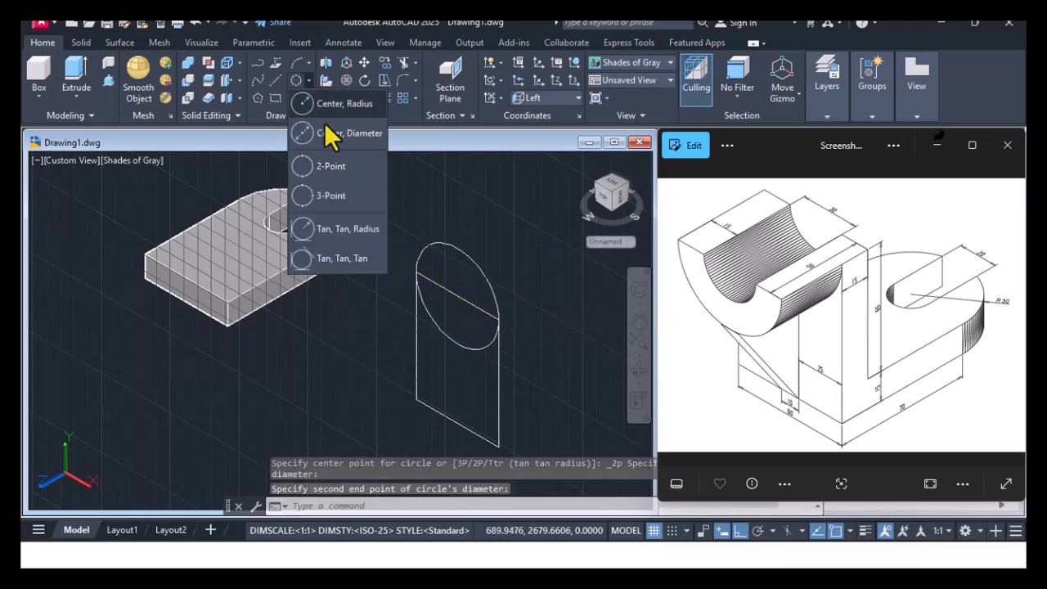
left_click(336, 135)
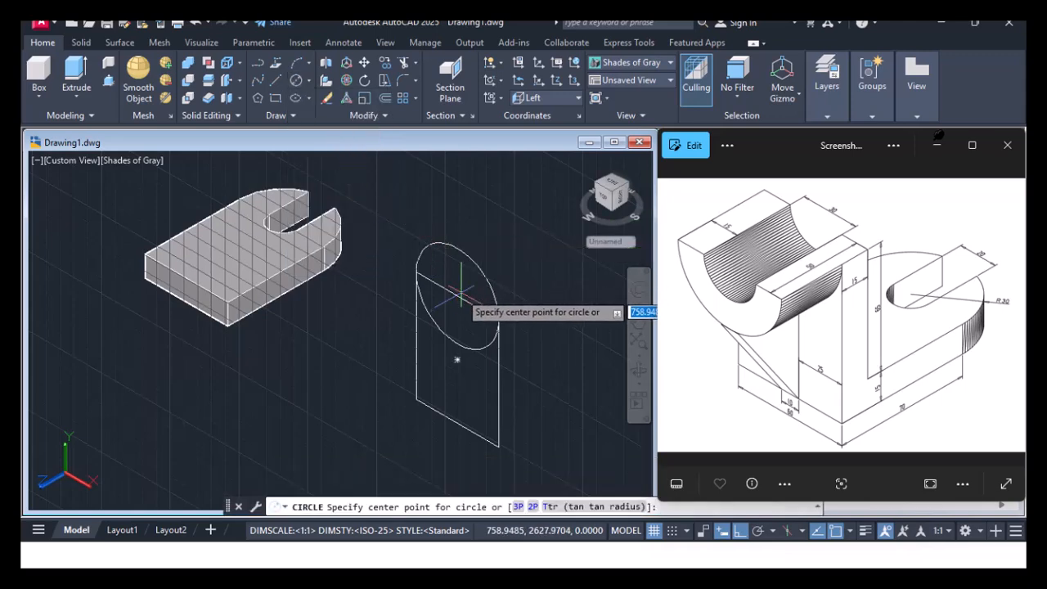
left_click(459, 295)
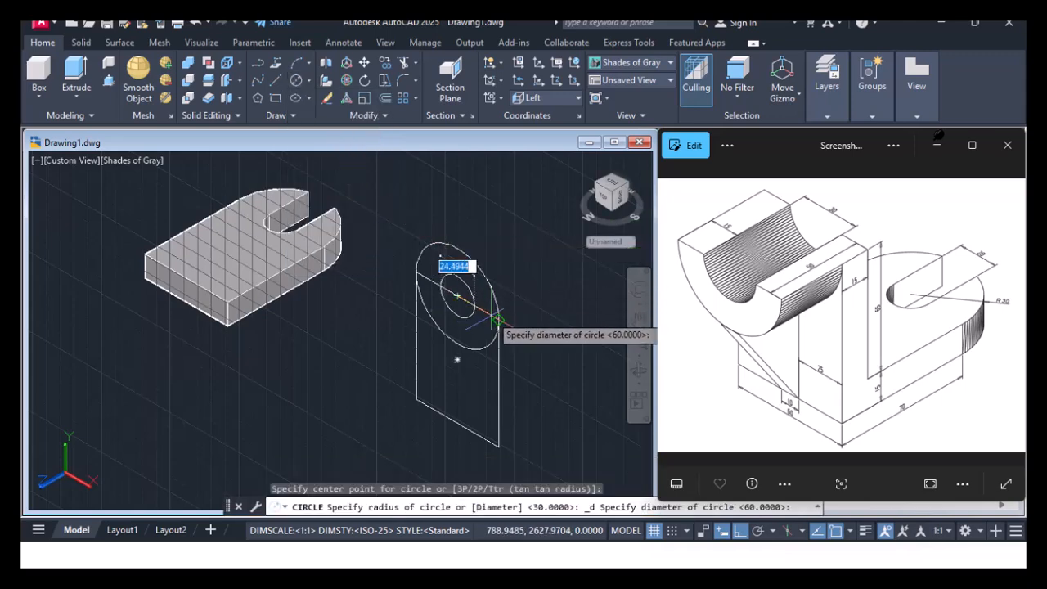
type("30")
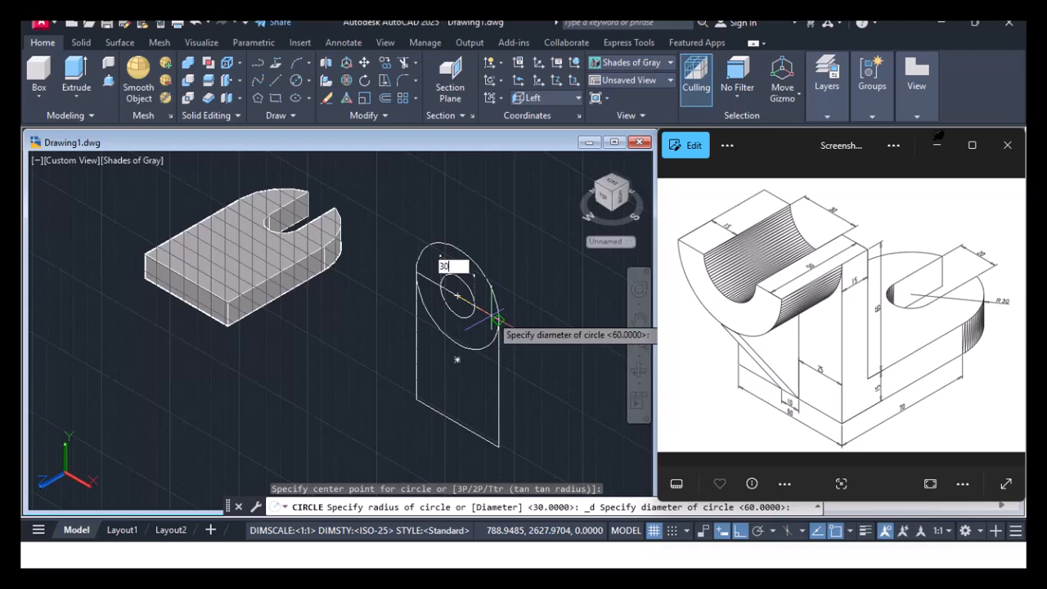
key("Return")
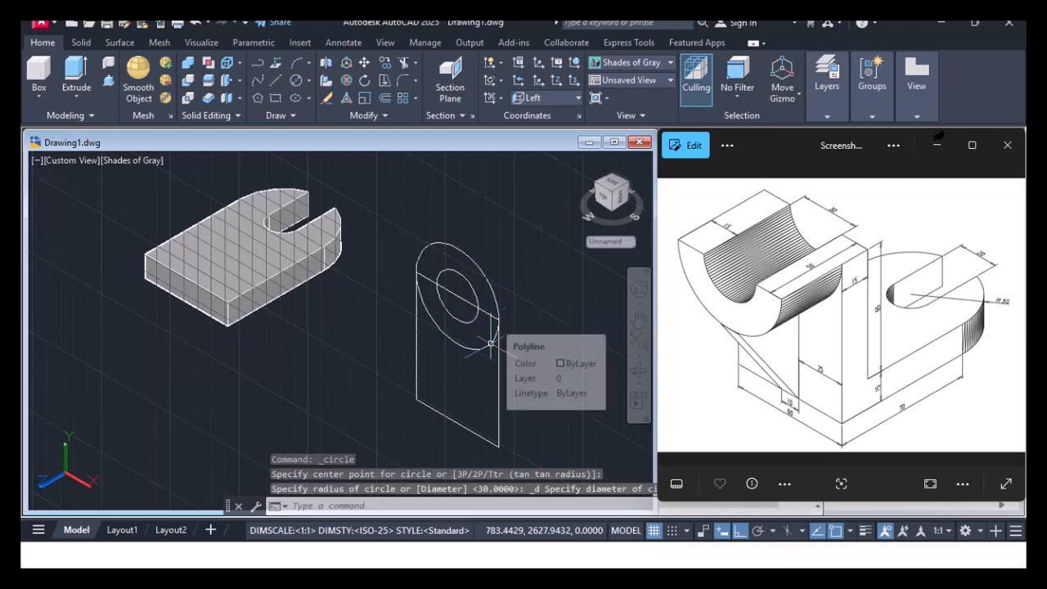
Step: Press-pull the rectangle area below the large circle by 15 to form the upright plate
left_click(108, 82)
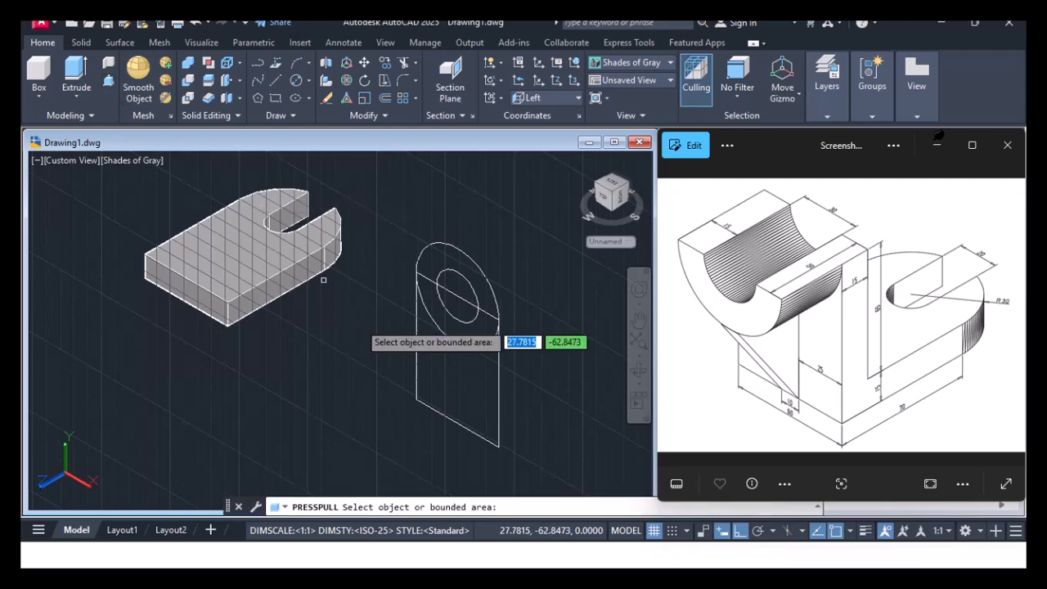
left_click(491, 398)
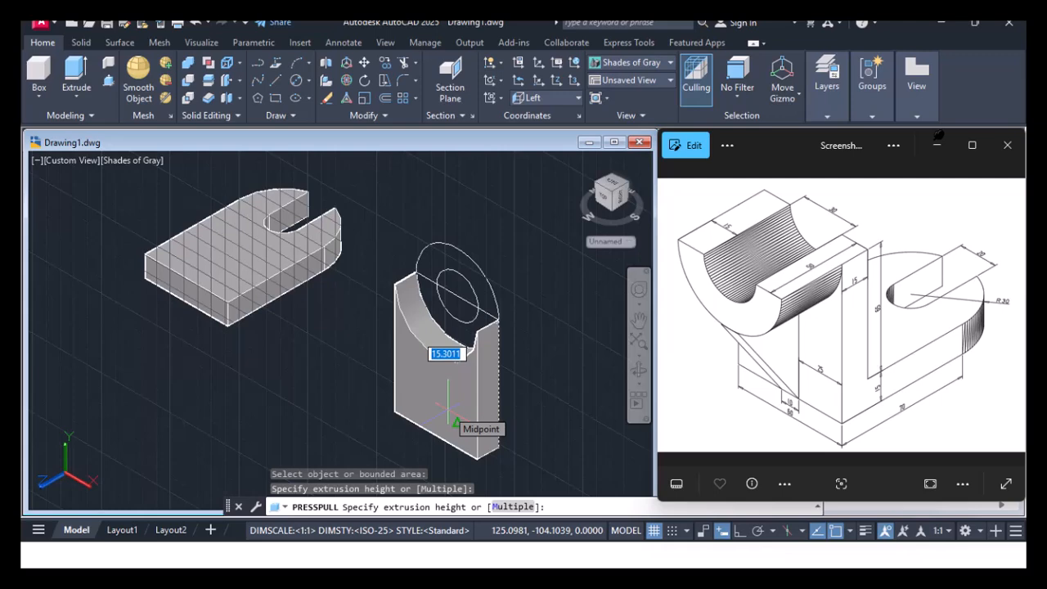
type("15")
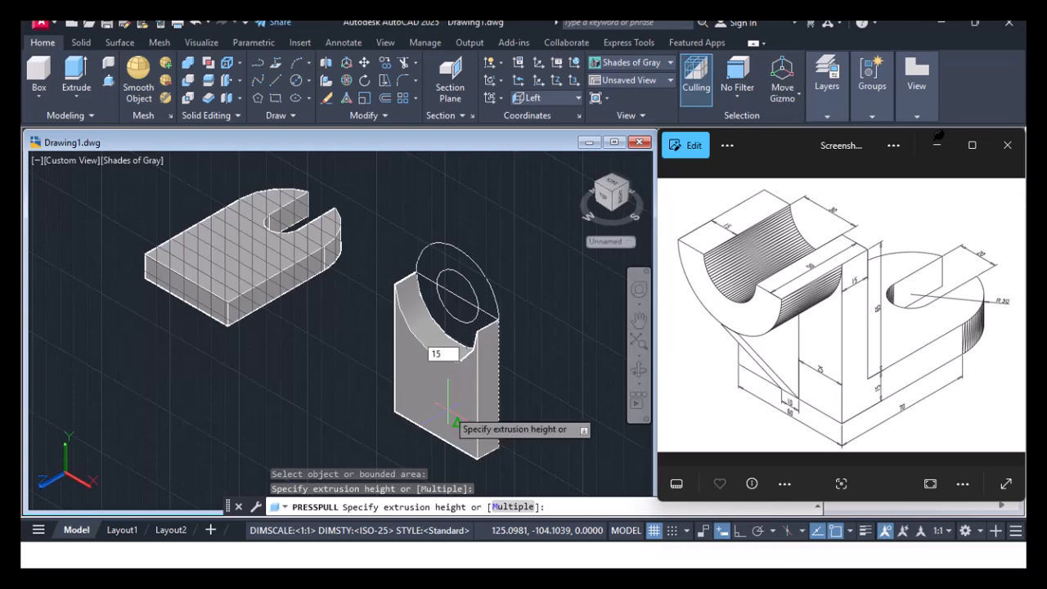
key("Return")
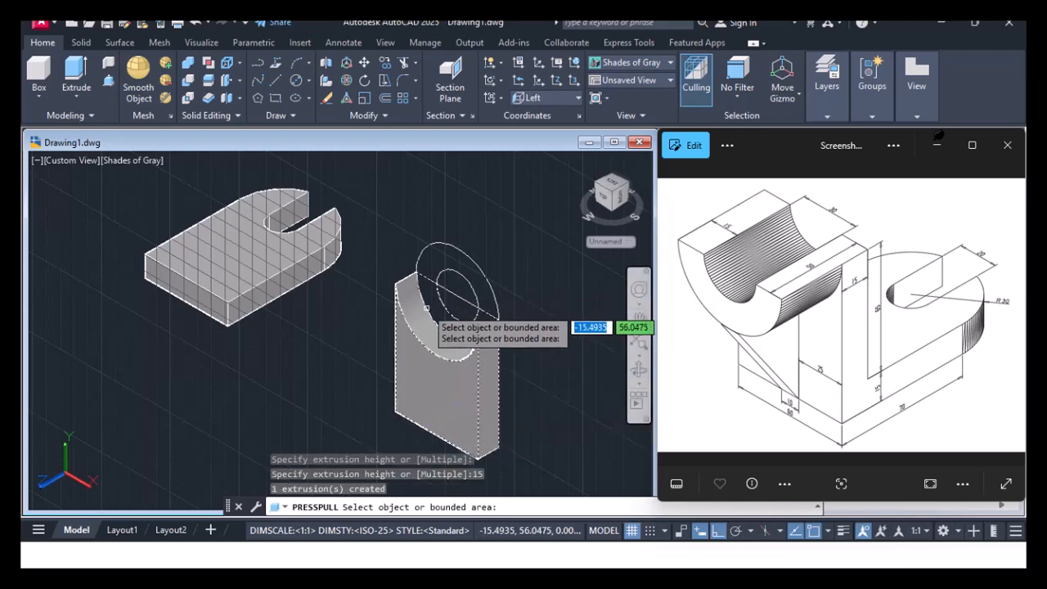
Step: Press-pull the lower half-ring between the two circles by 50 in the same direction to form the cradle
left_click(429, 310)
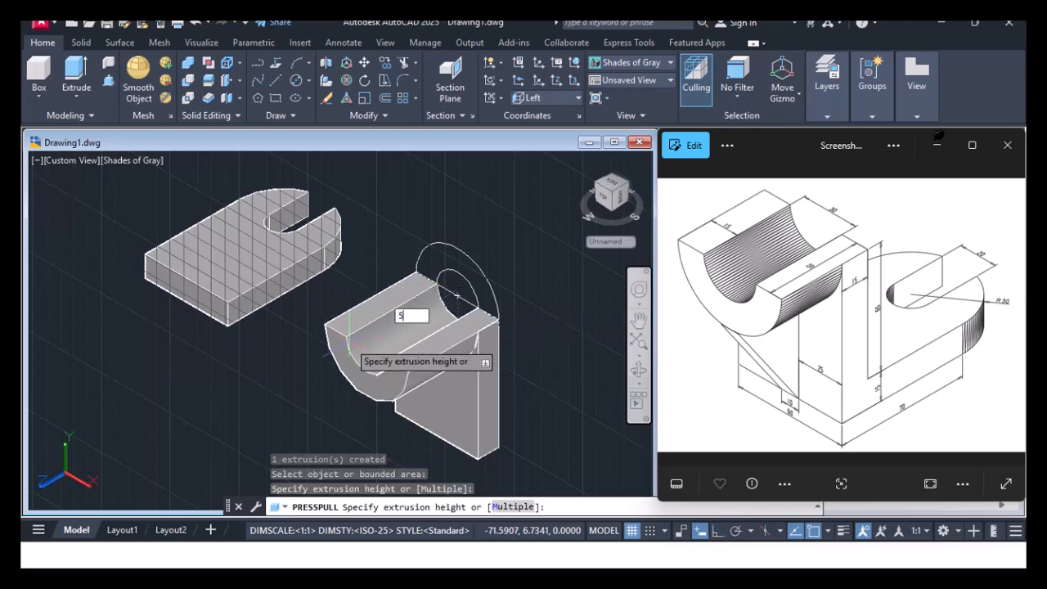
key("Return")
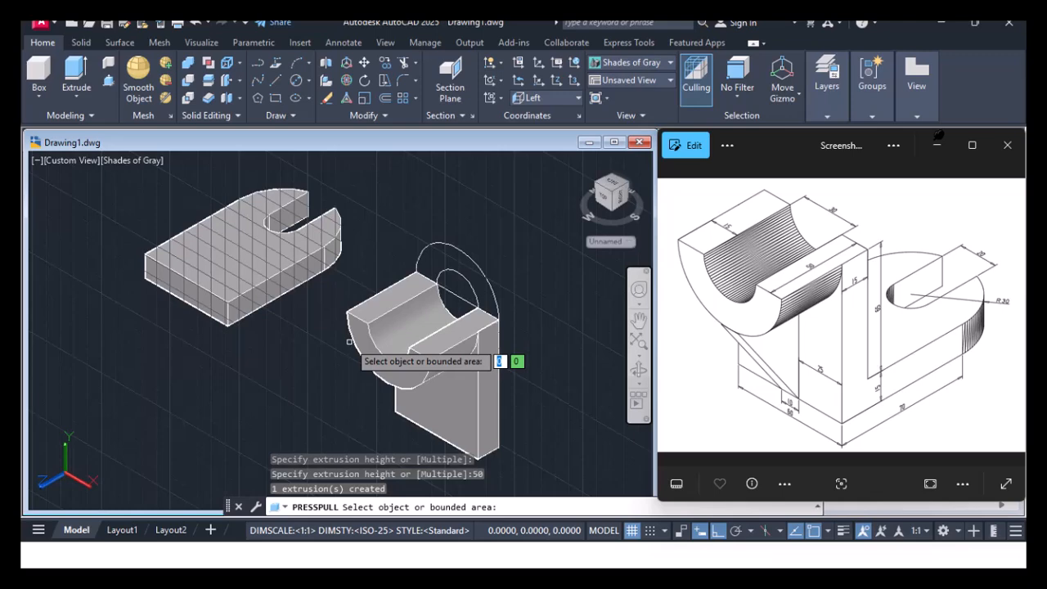
key("Return")
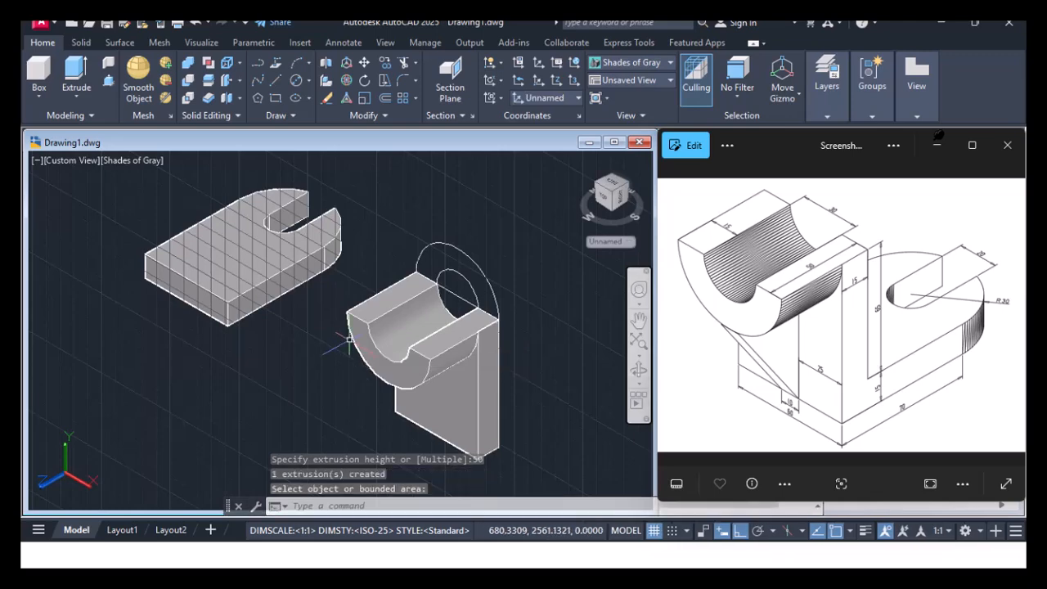
Step: Move the slotted base so its lower front corner meets the lower front corner of the upright plate
type("MOVE")
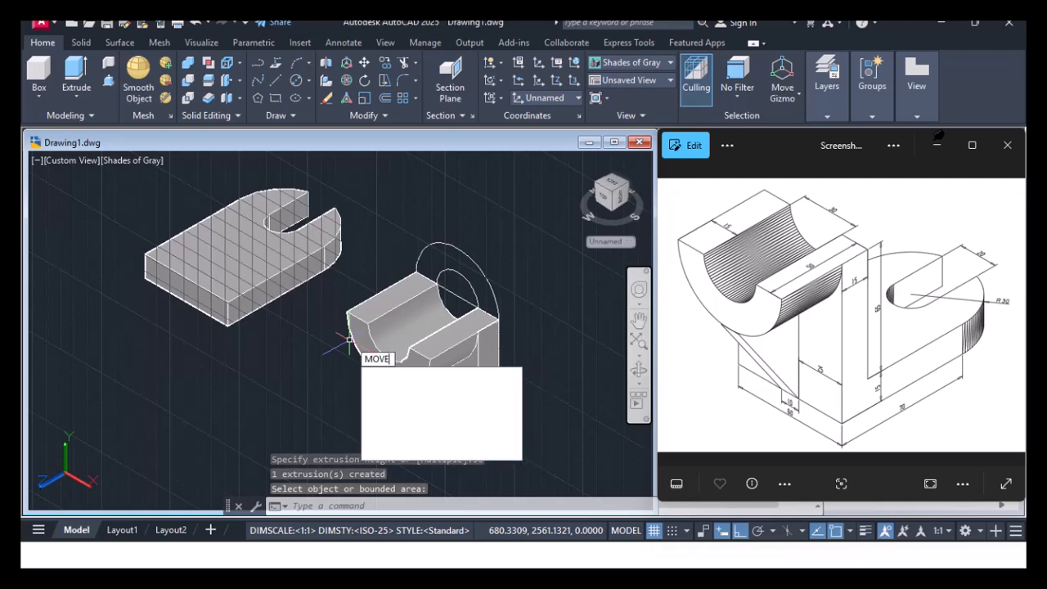
key("Return")
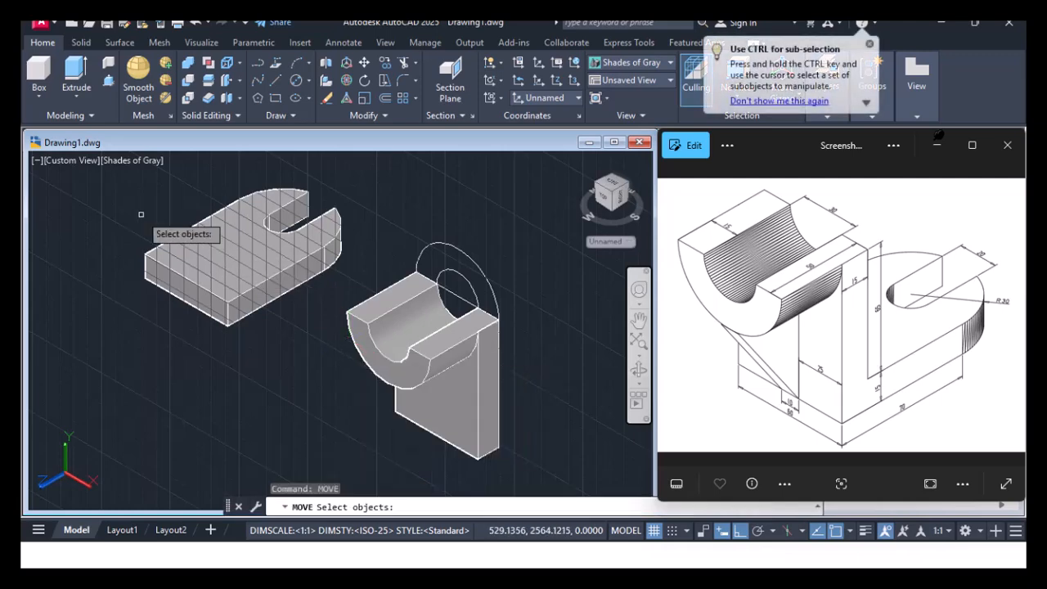
left_click(116, 172)
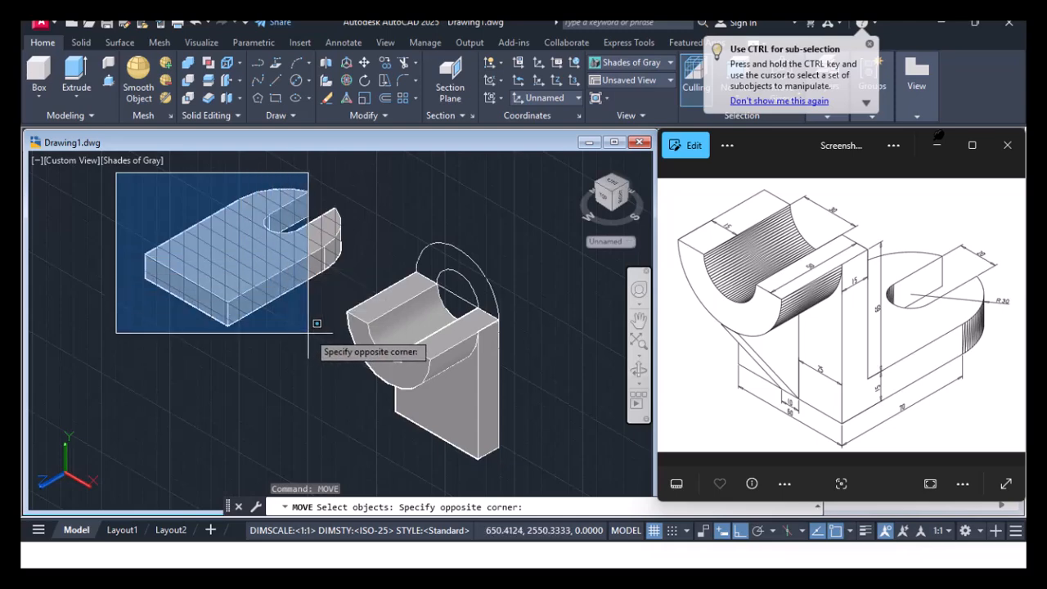
left_click(342, 301)
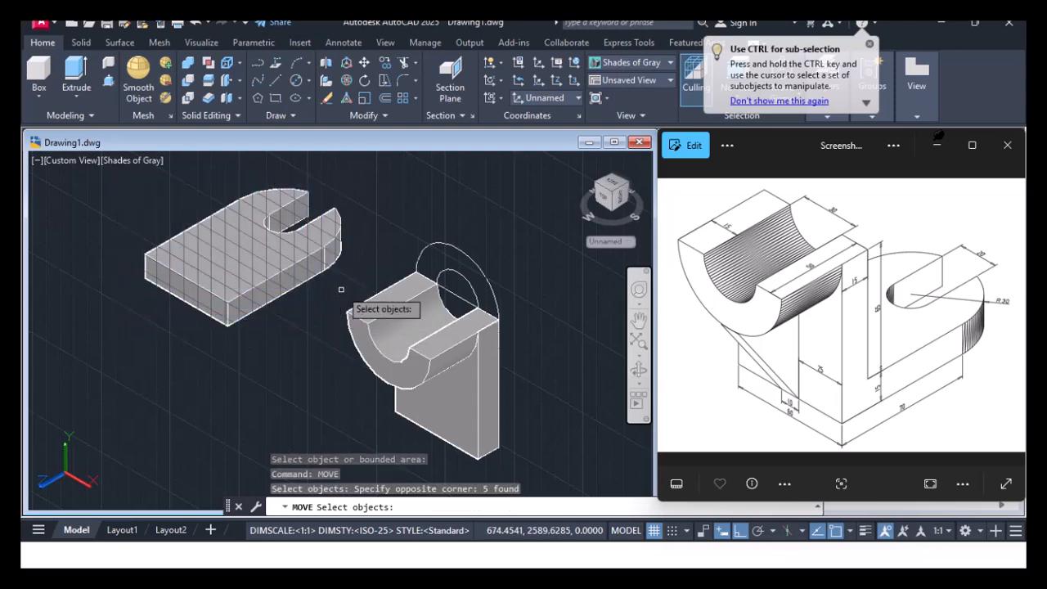
left_click(286, 296)
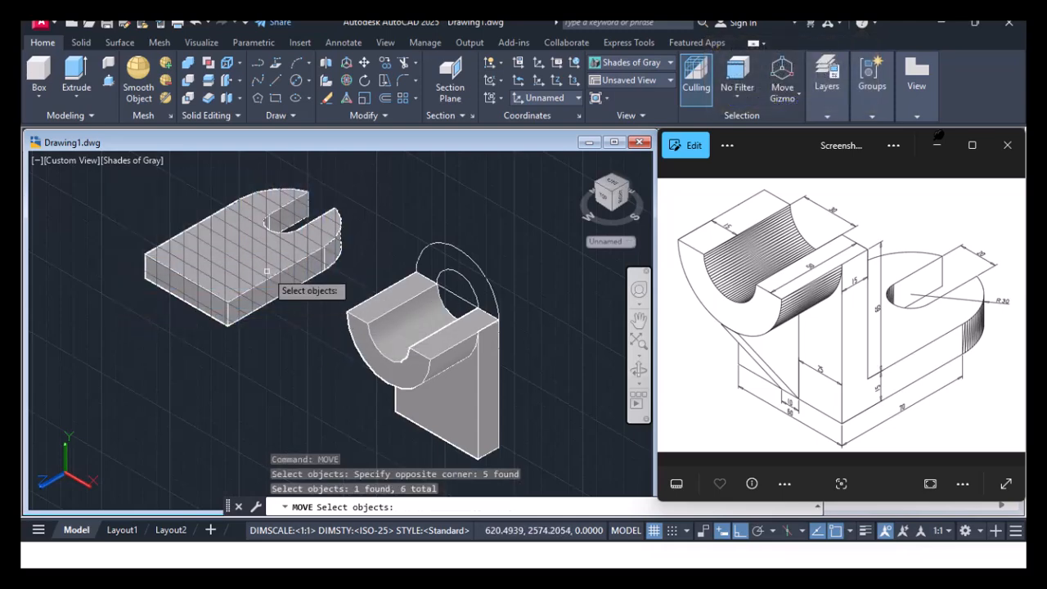
left_click(276, 284)
left_click(275, 277)
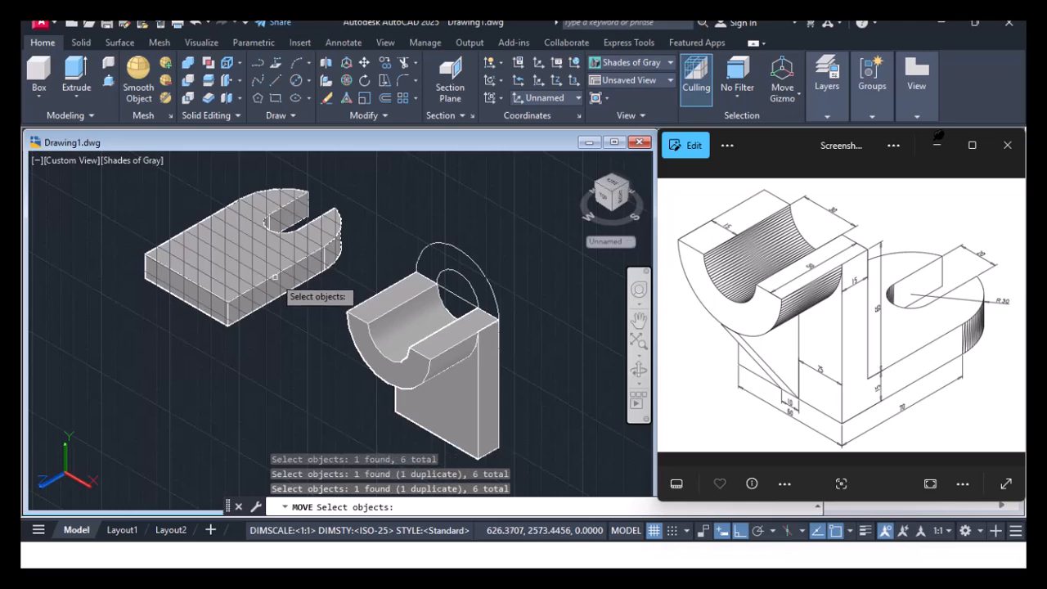
key("Return")
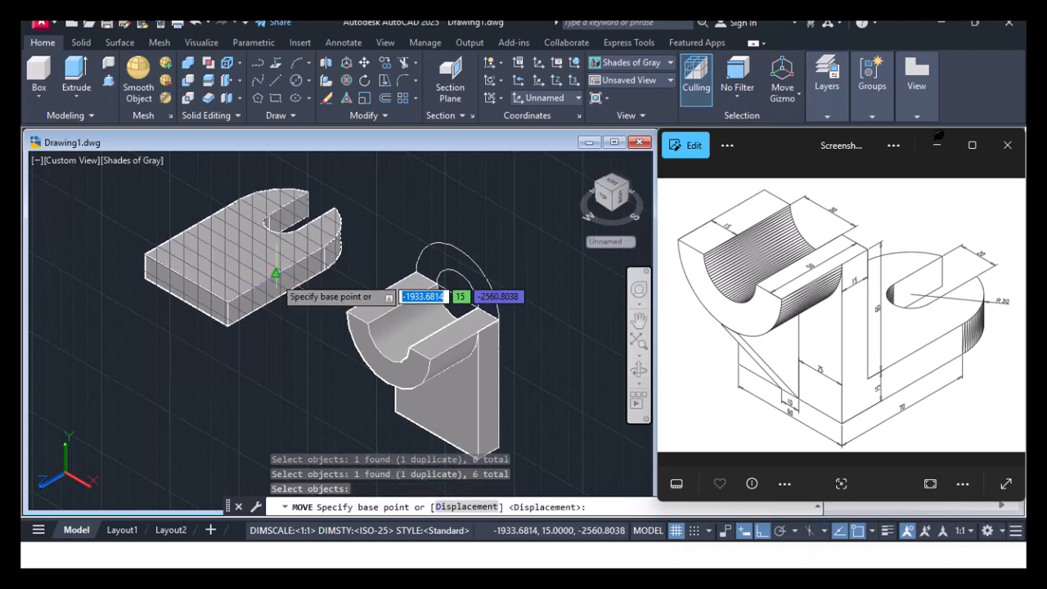
left_click(227, 326)
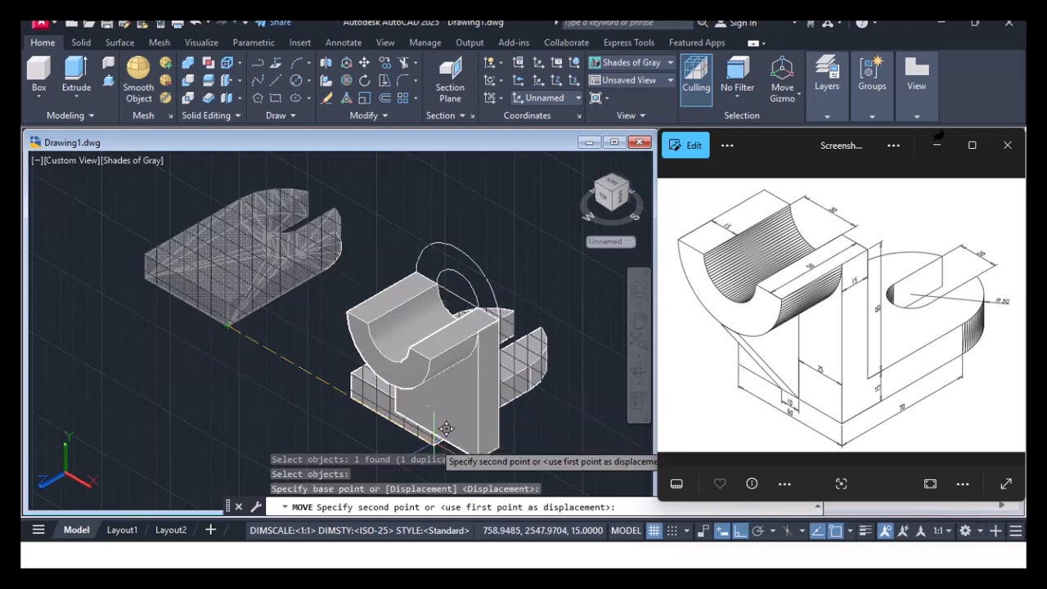
middle_click_drag(479, 401, 454, 290)
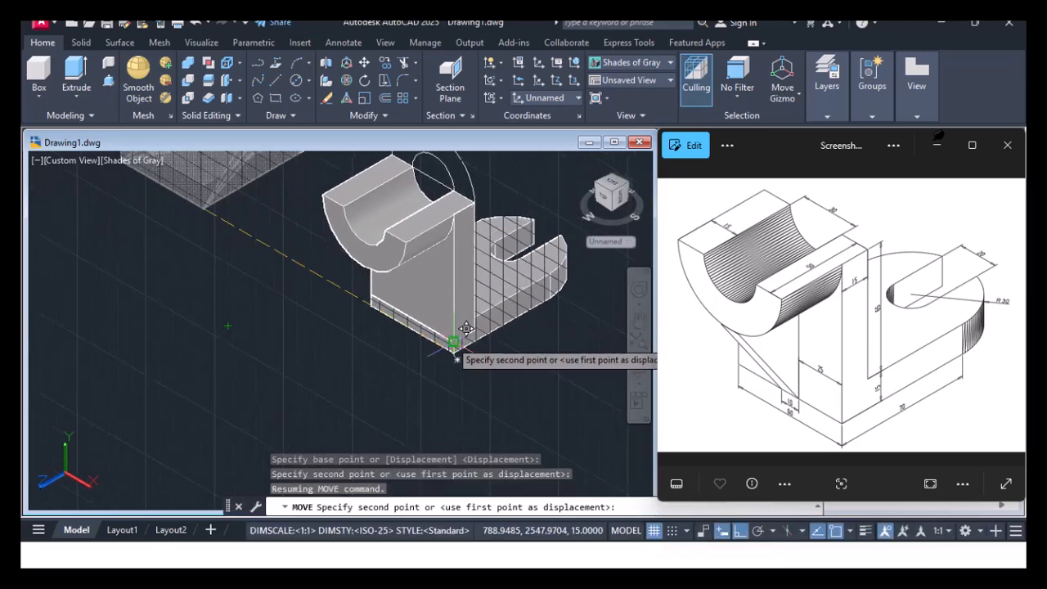
left_click(452, 347)
Step: Erase the two leftover outline pieces at the slotted base's original location
middle_click_drag(473, 337, 519, 440)
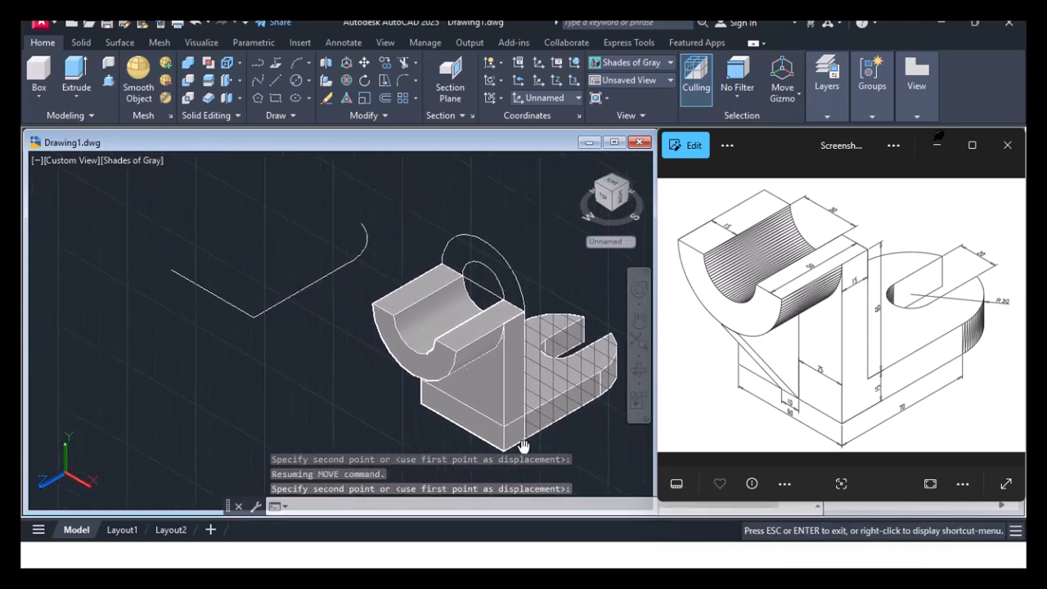
left_click(193, 285)
key("Delete")
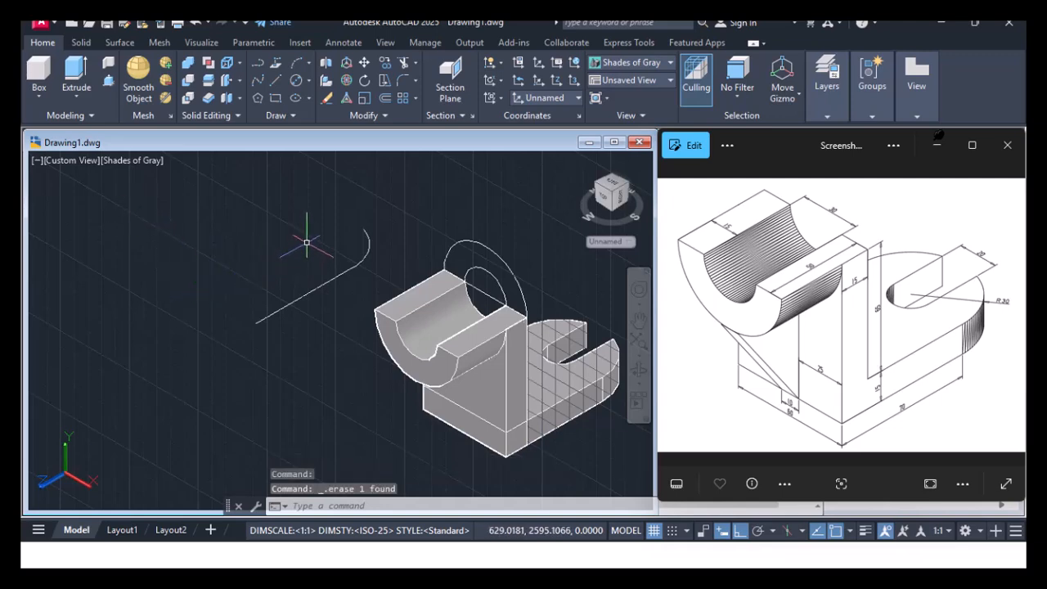
left_click(333, 279)
key("Delete")
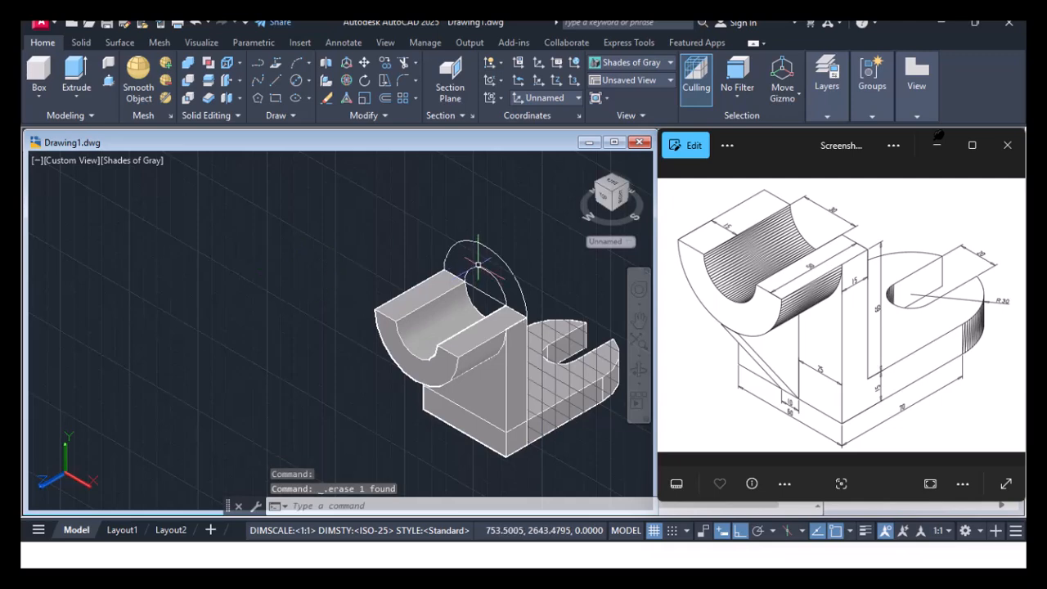
Step: Erase the two construction circles behind the cradle, keeping the plate's rectangle
left_click(479, 265)
left_click(480, 267)
key("Delete")
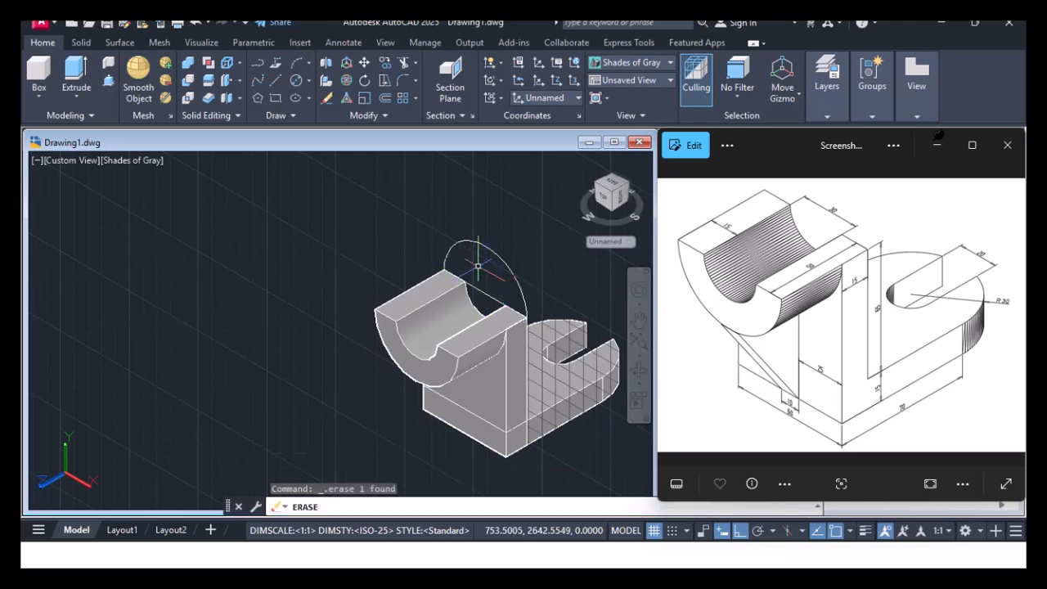
left_click(482, 242)
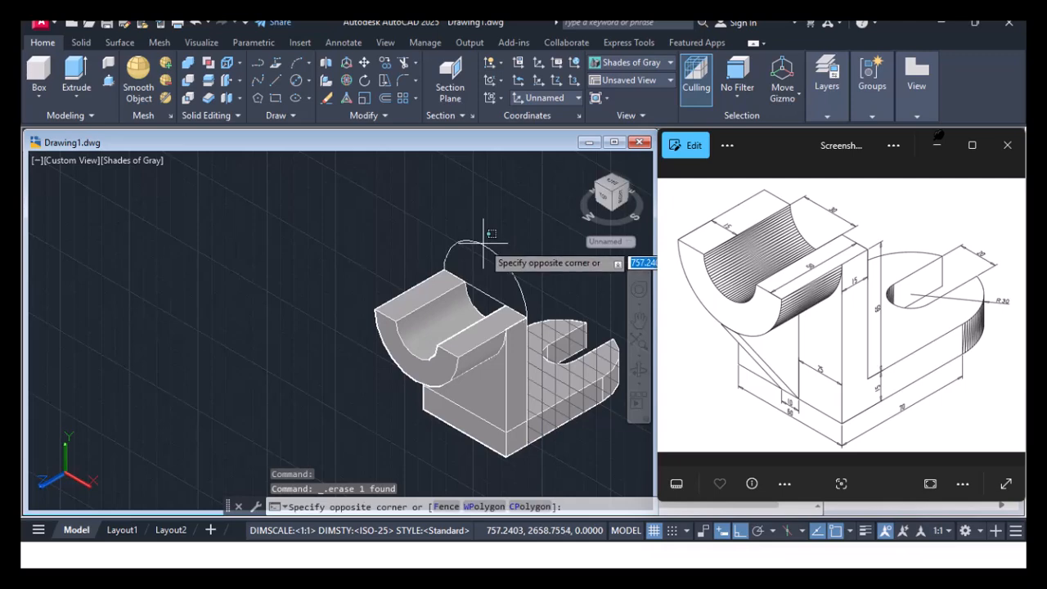
left_click(485, 249)
key("Delete")
left_click(485, 294)
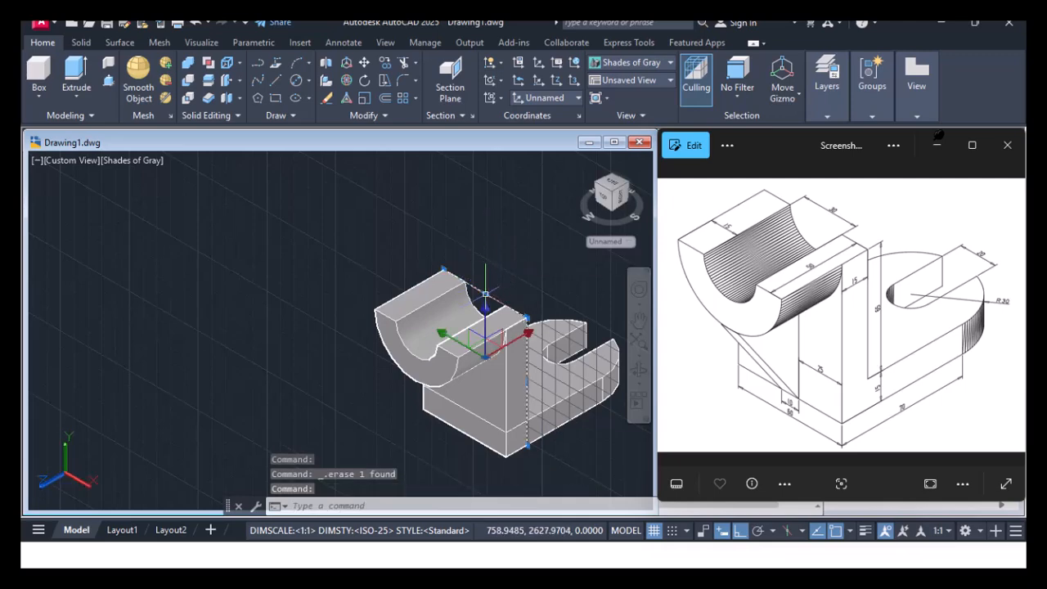
mouse_move(486, 294)
key("Escape")
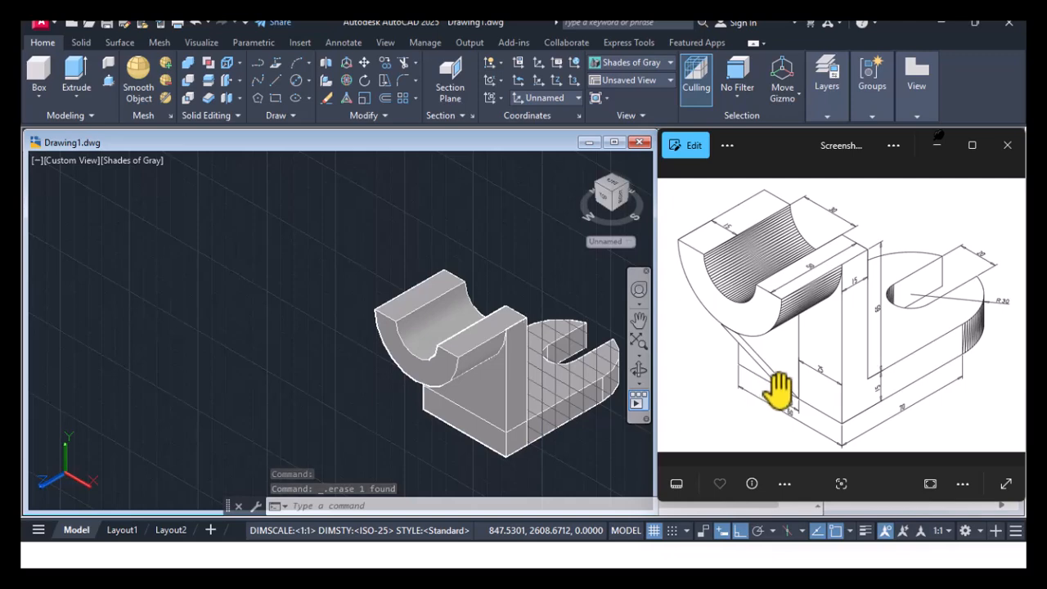
Step: Set a 3-point UCS at the bracket's lower front corner, X along the base's long edge and Y upward, and turn the grid off
middle_click_drag(554, 437, 401, 399)
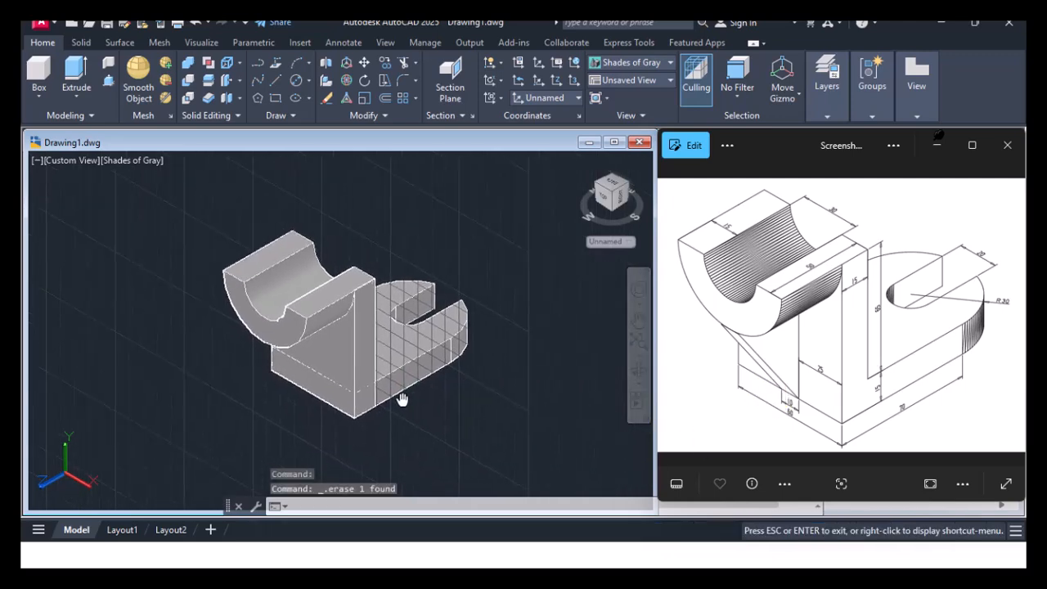
left_click(203, 44)
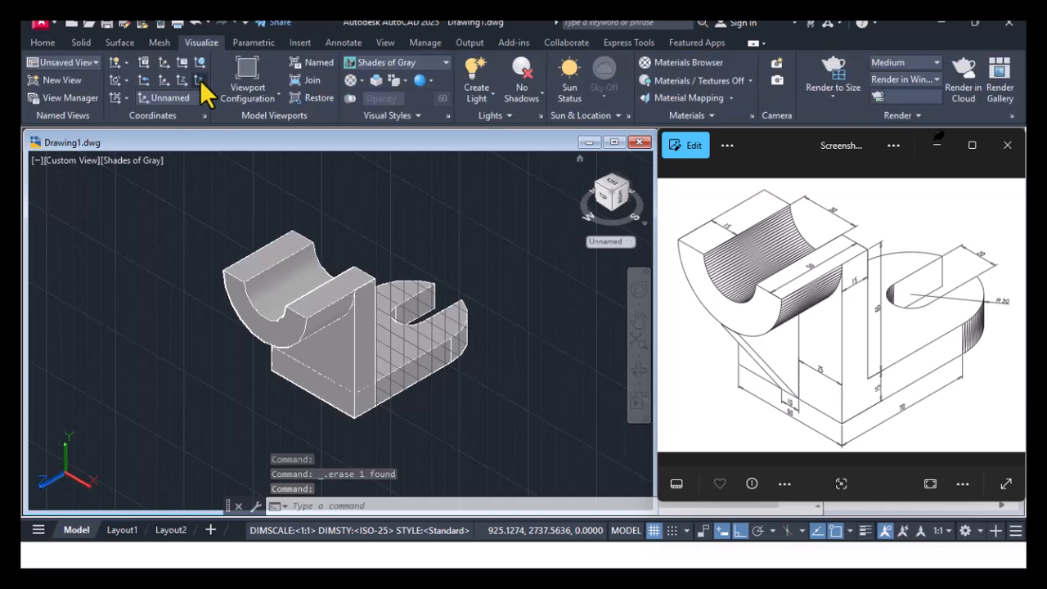
left_click(200, 80)
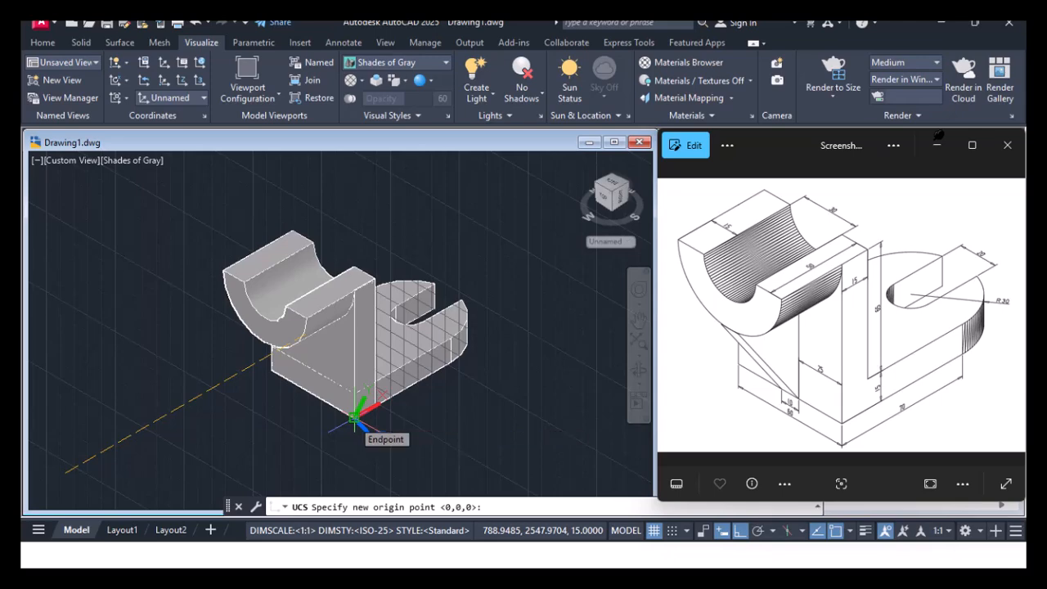
left_click(354, 417)
left_click(449, 363)
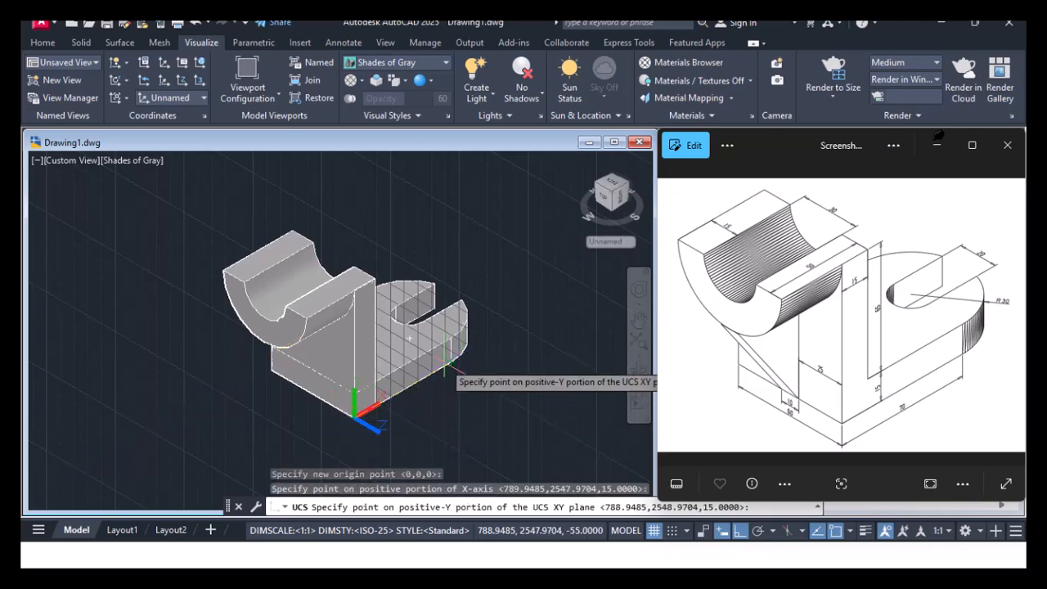
left_click(356, 299)
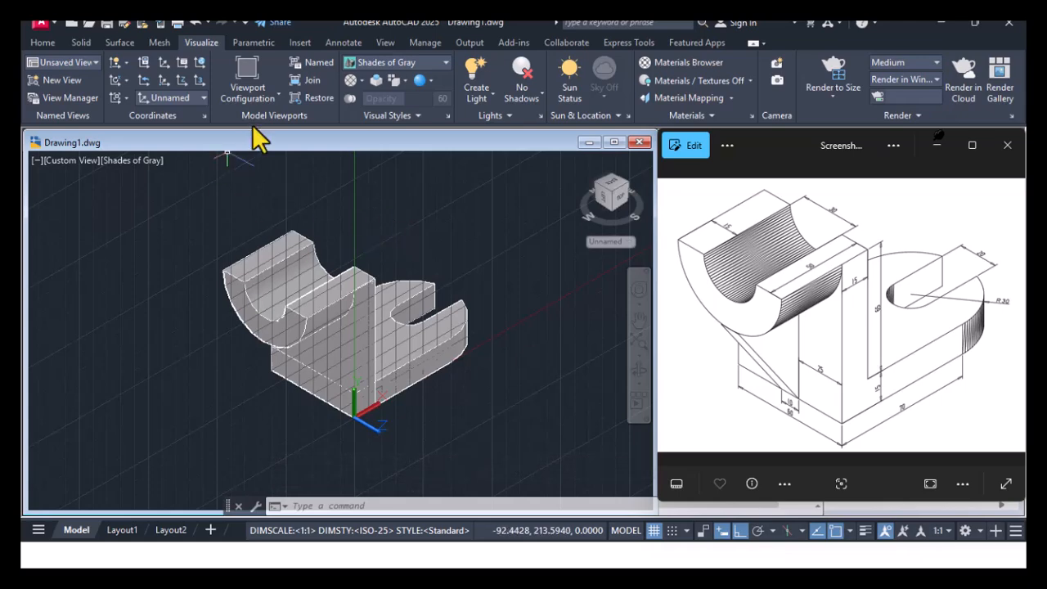
key("F7")
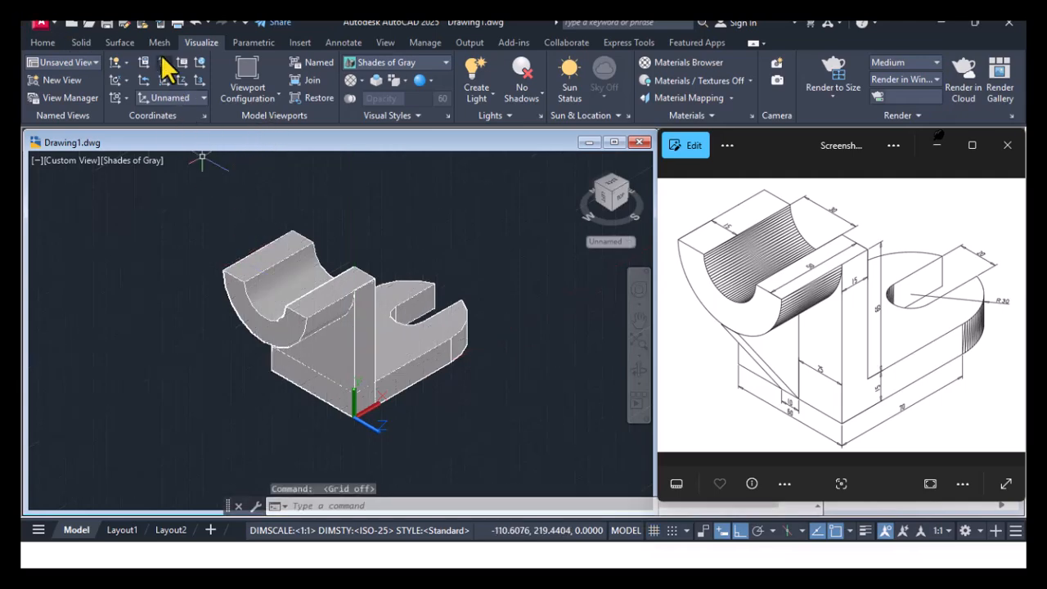
Step: Draw a line from the lowest point of the cradle's front outer arc to the midpoint of the plate's bottom front edge
left_click(43, 42)
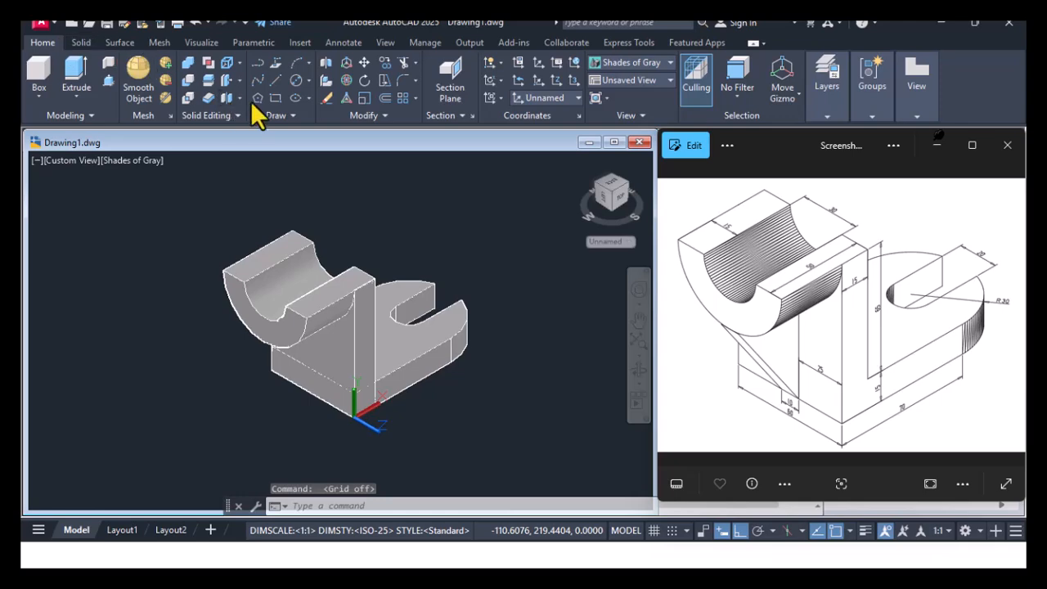
left_click(277, 82)
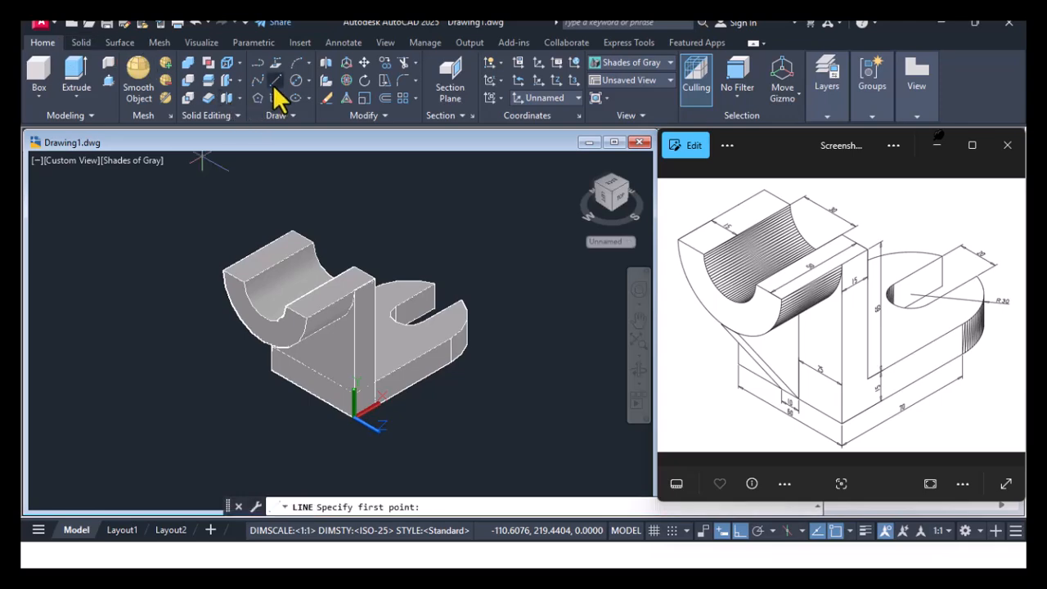
left_click(264, 342)
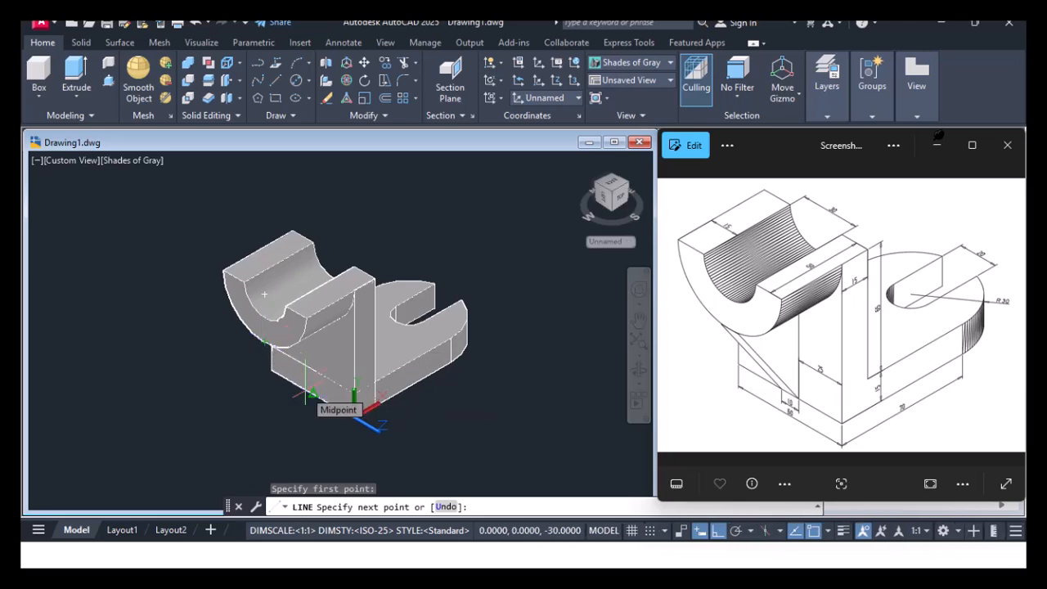
left_click(310, 394)
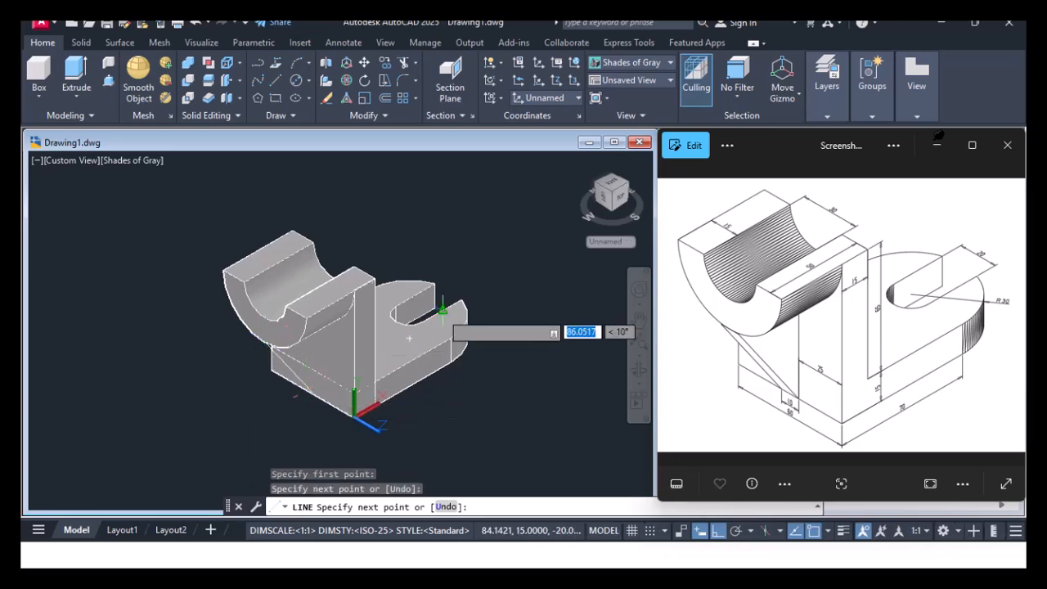
left_click(442, 312)
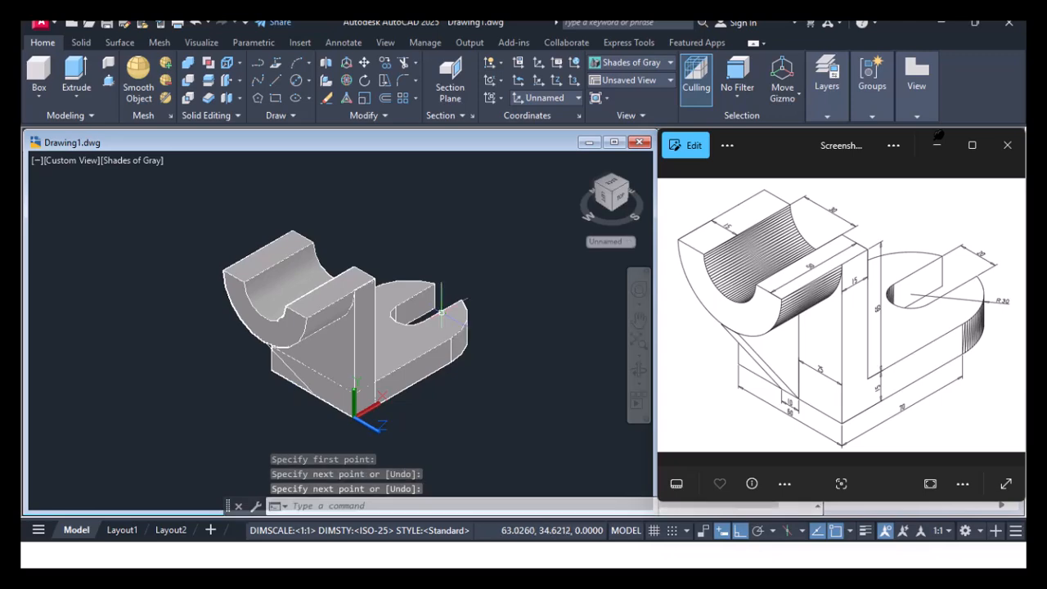
middle_click_drag(342, 360, 422, 327, "shift")
key("Return")
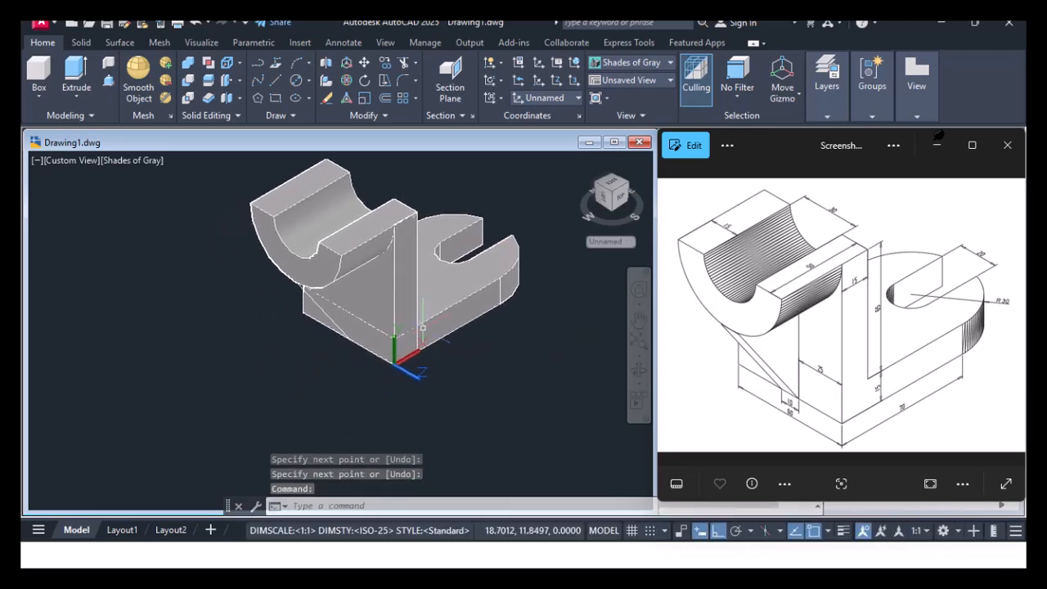
Step: Move the diagonal rib line by its lower endpoint into the empty space in front of the bracket
type("MOVE")
key("Return")
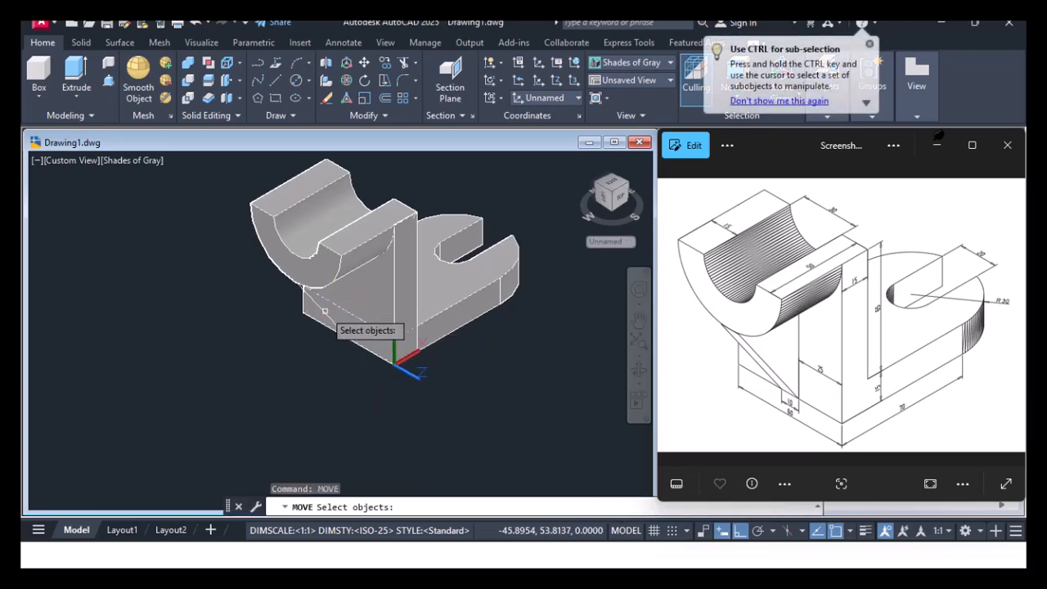
left_click(325, 312)
key("Return")
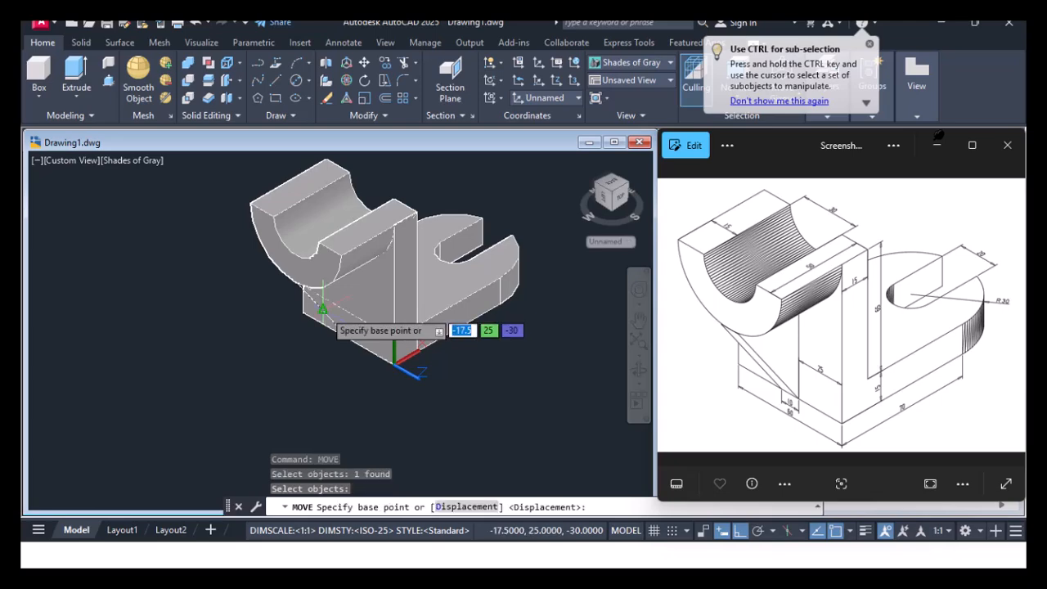
left_click(349, 338)
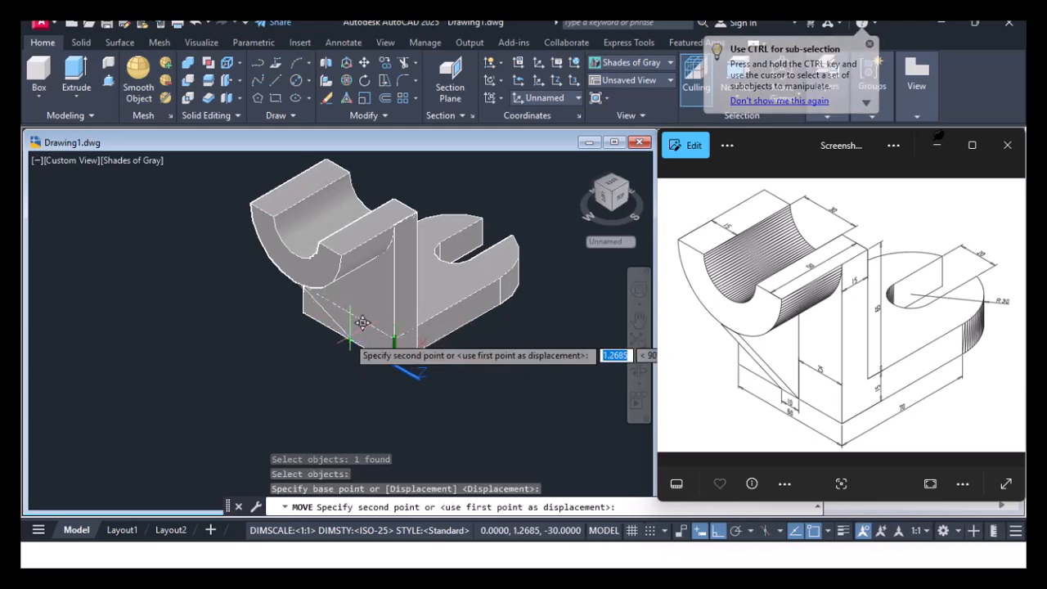
left_click(279, 374)
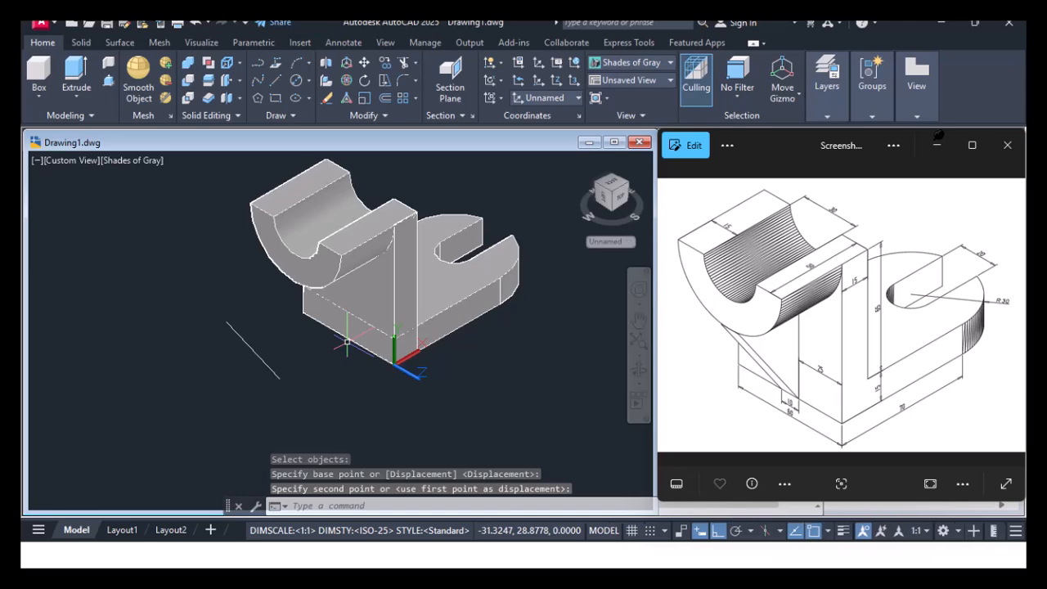
Step: Complete the triangular rib profile with a horizontal line from the diagonal's upper endpoint and a vertical line down to its lower endpoint
key("Return")
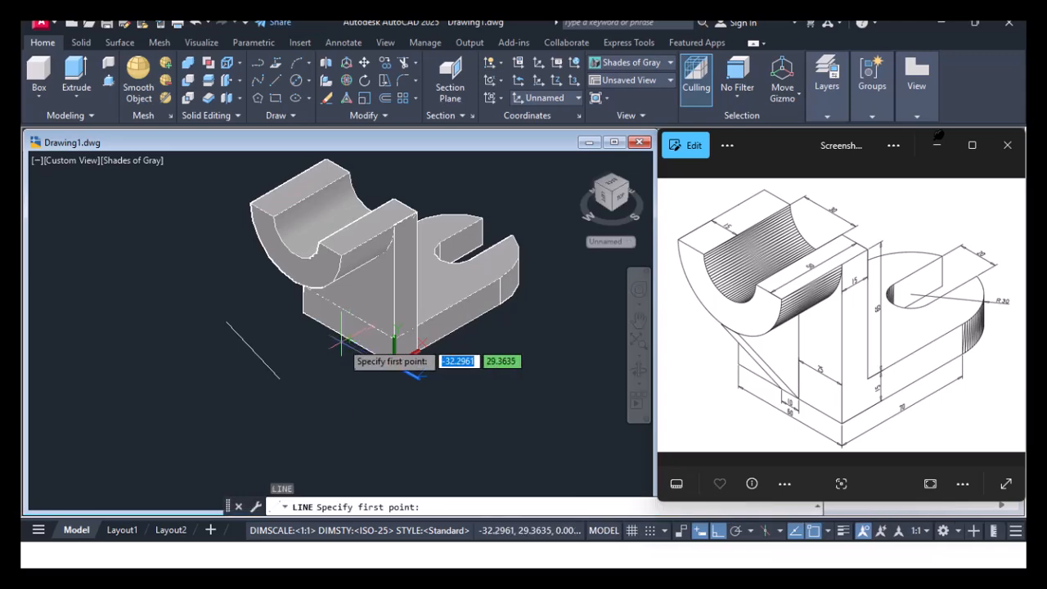
left_click(225, 322)
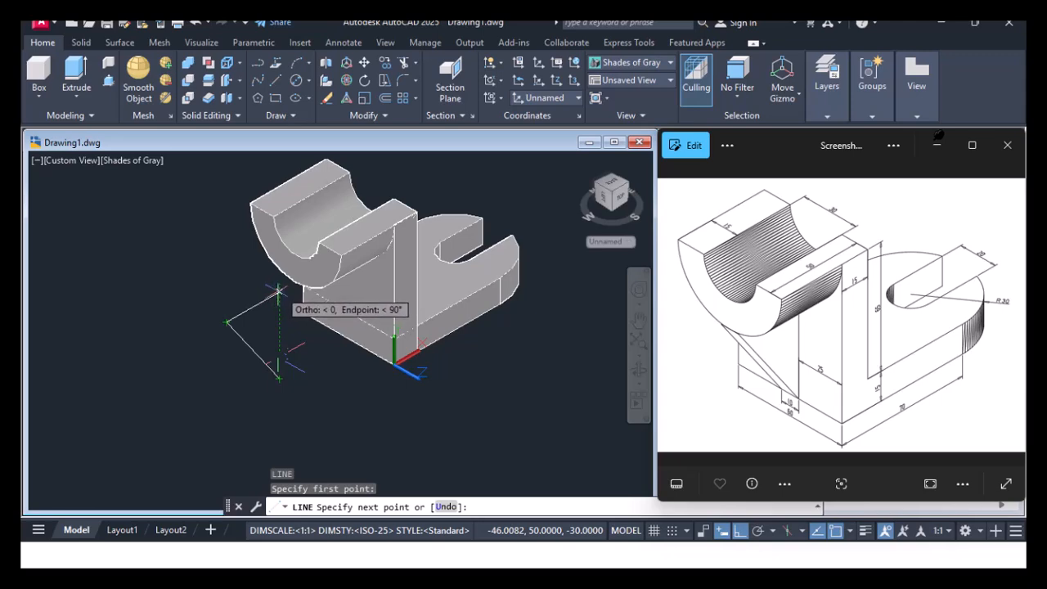
left_click(279, 291)
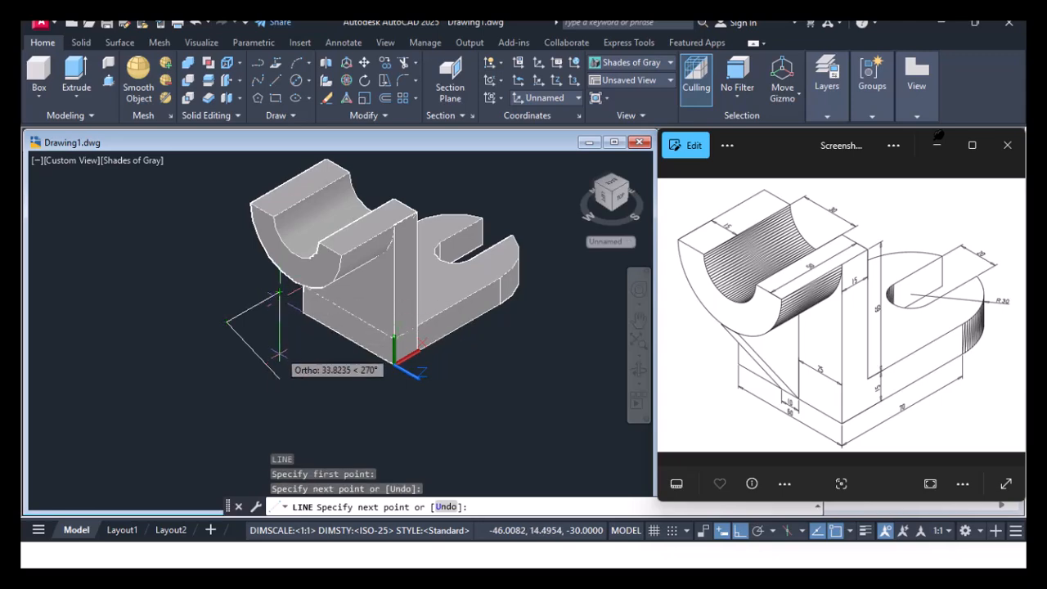
left_click(279, 378)
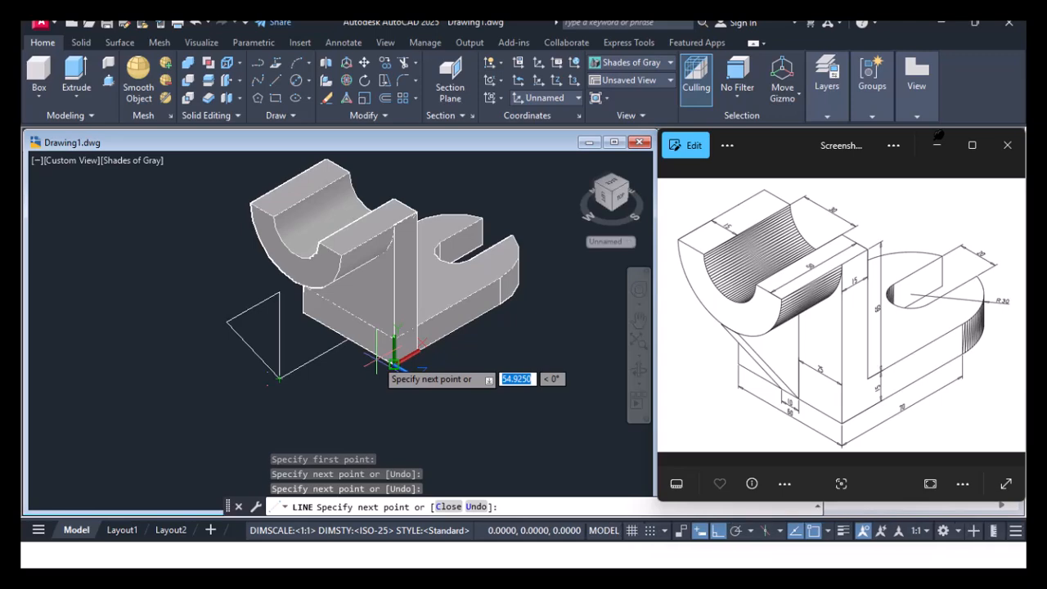
key("Return")
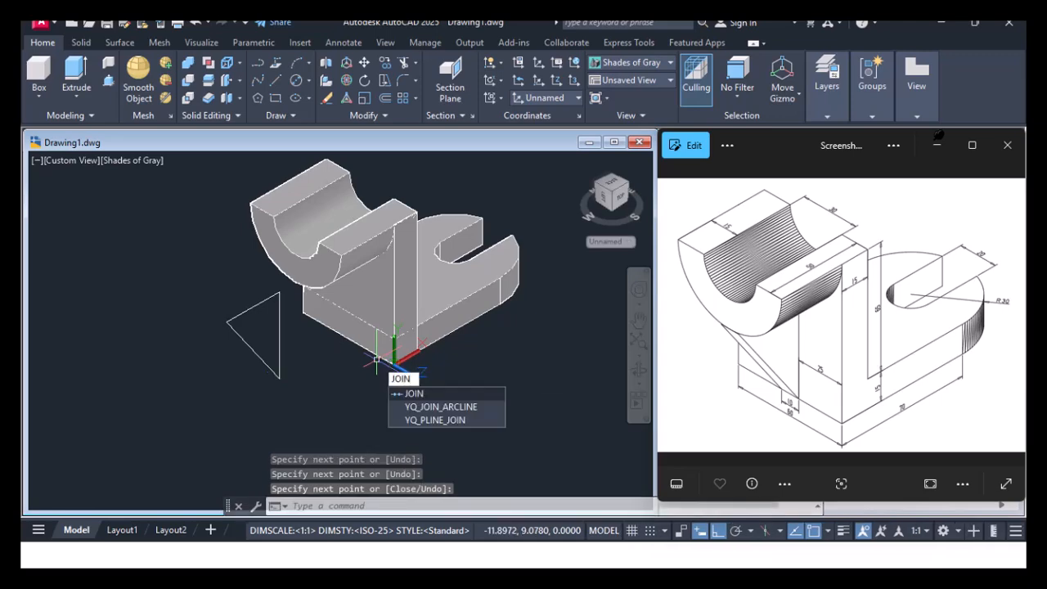
Step: Join the three lines of the rib triangle into a single closed polyline
type("JOIN")
key("Return")
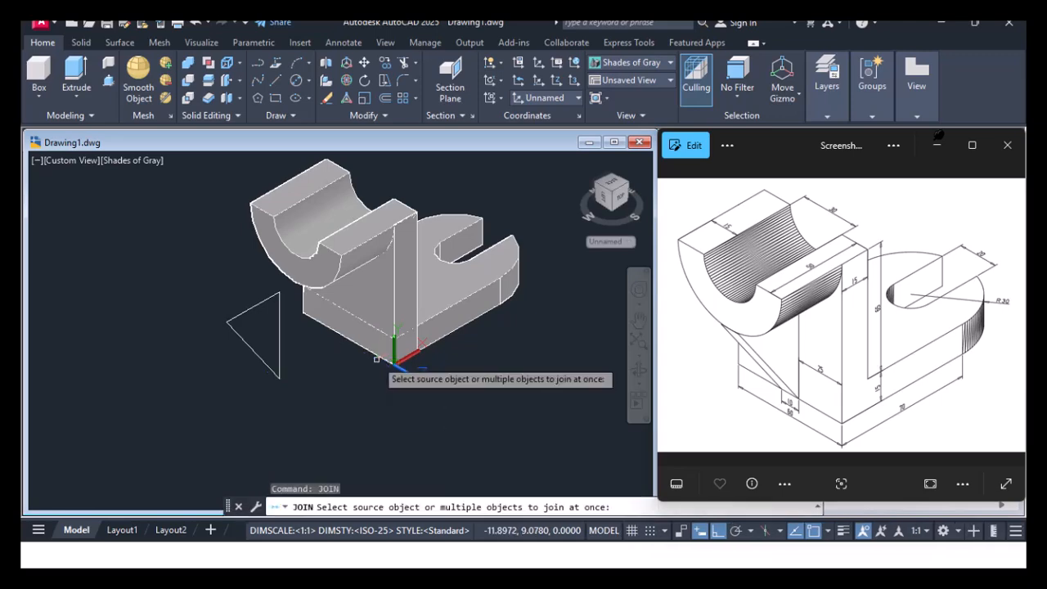
left_click(257, 303)
left_click(279, 321)
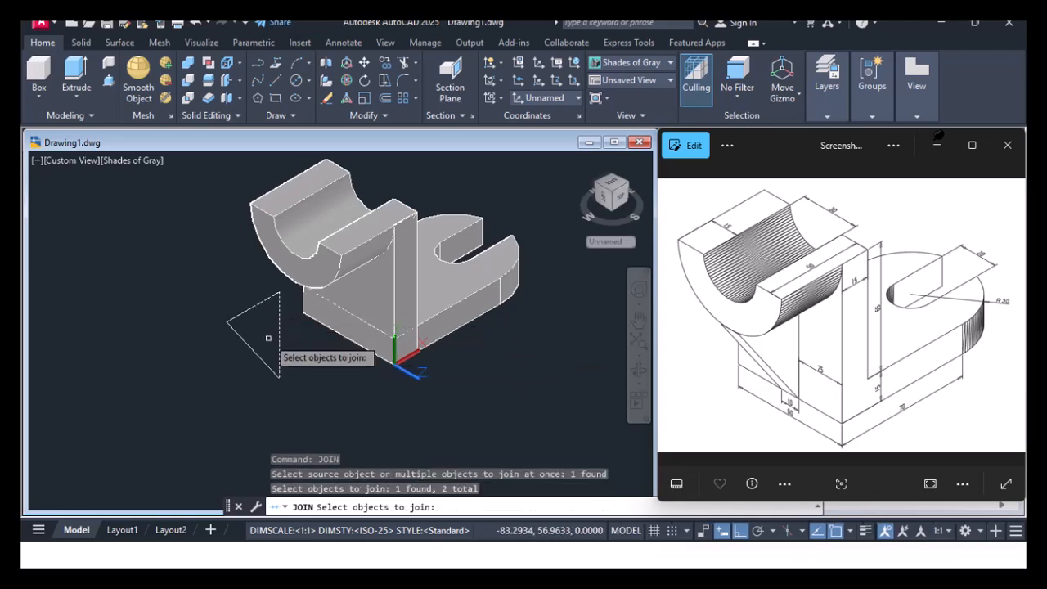
left_click(256, 354)
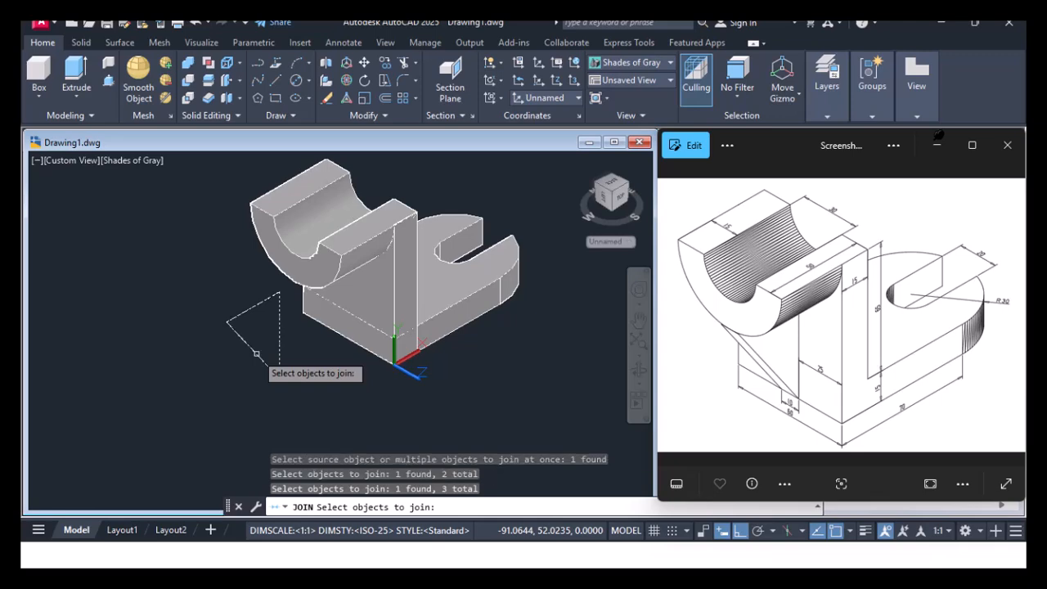
key("Return")
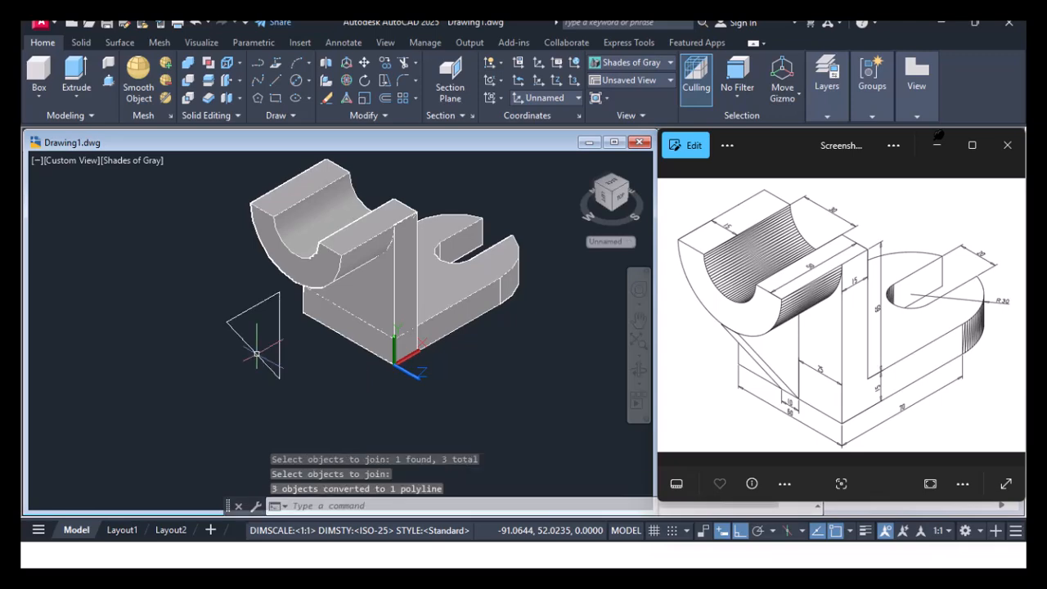
Step: Presspull the area inside the triangle by 10 to form the solid rib
left_click(109, 81)
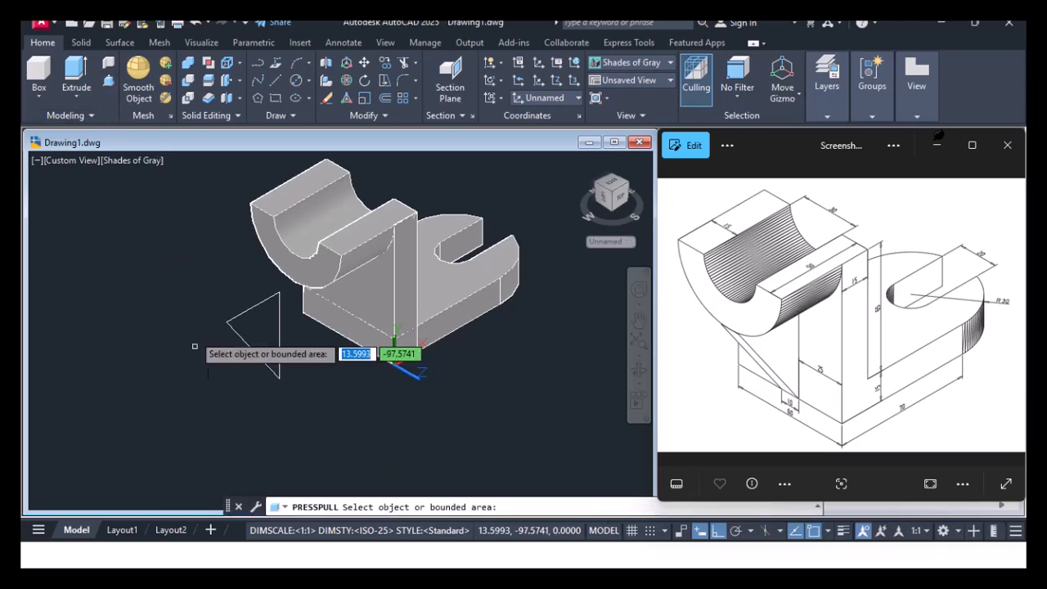
left_click(247, 320)
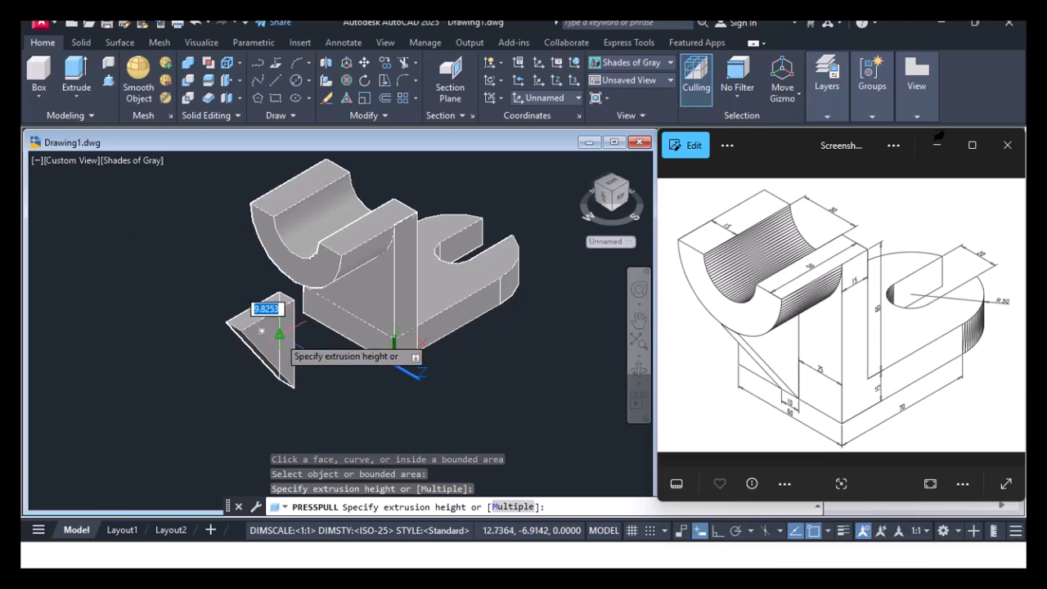
type("10")
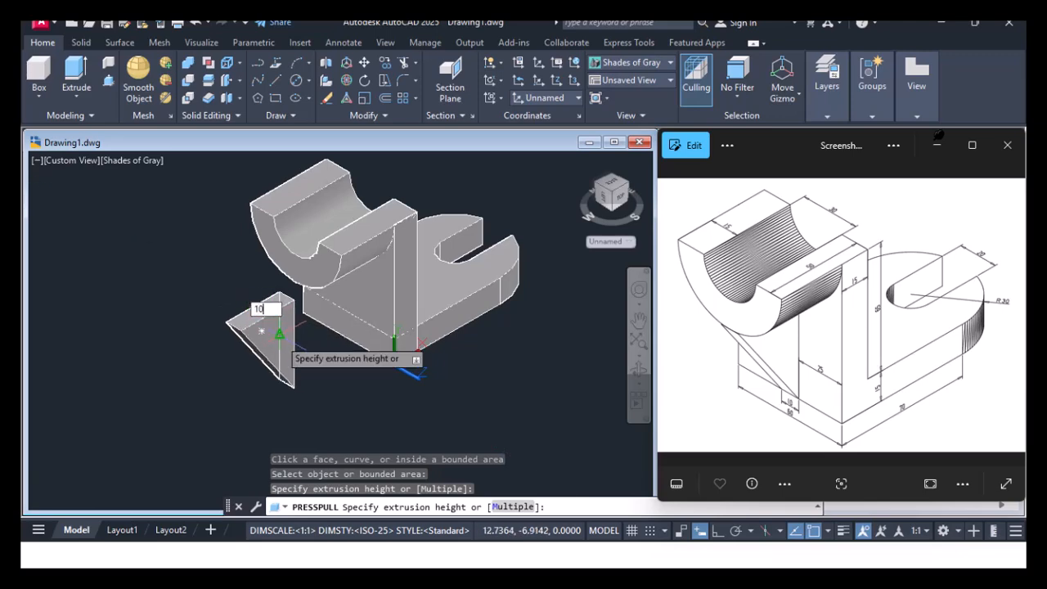
key("Return")
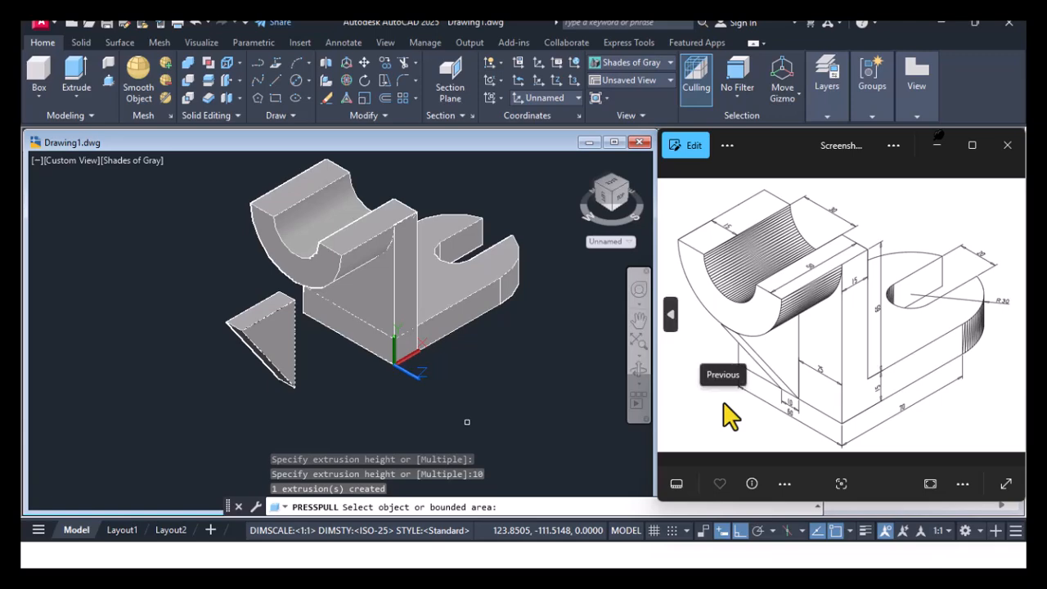
key("Return")
Step: Move the solid rib from the midpoint of its lower tip edge to the midpoint of the plate's bottom front edge
type("MO")
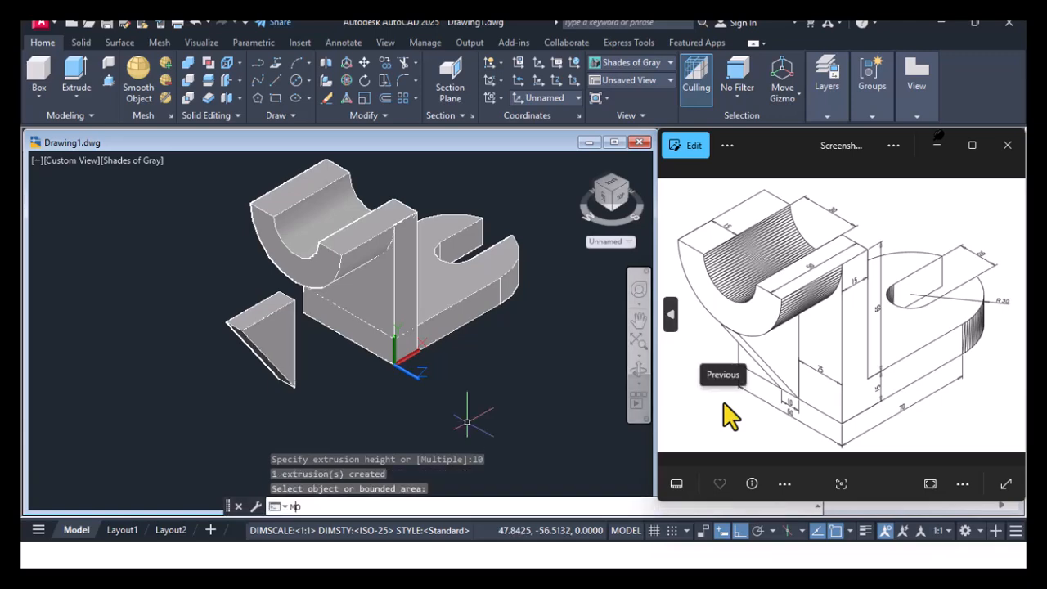
type("VE")
key("Return")
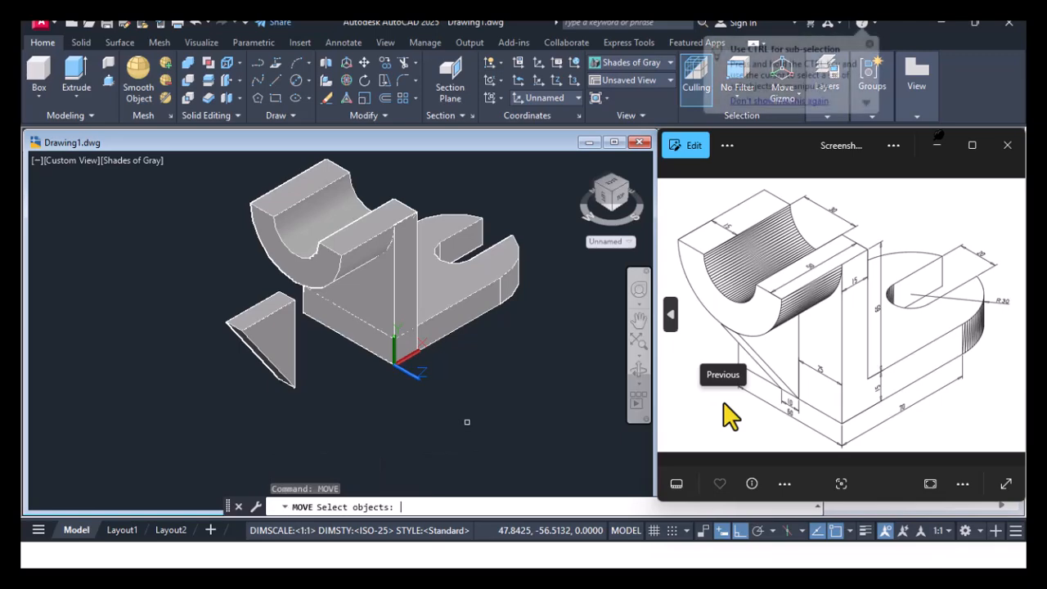
left_click(261, 317)
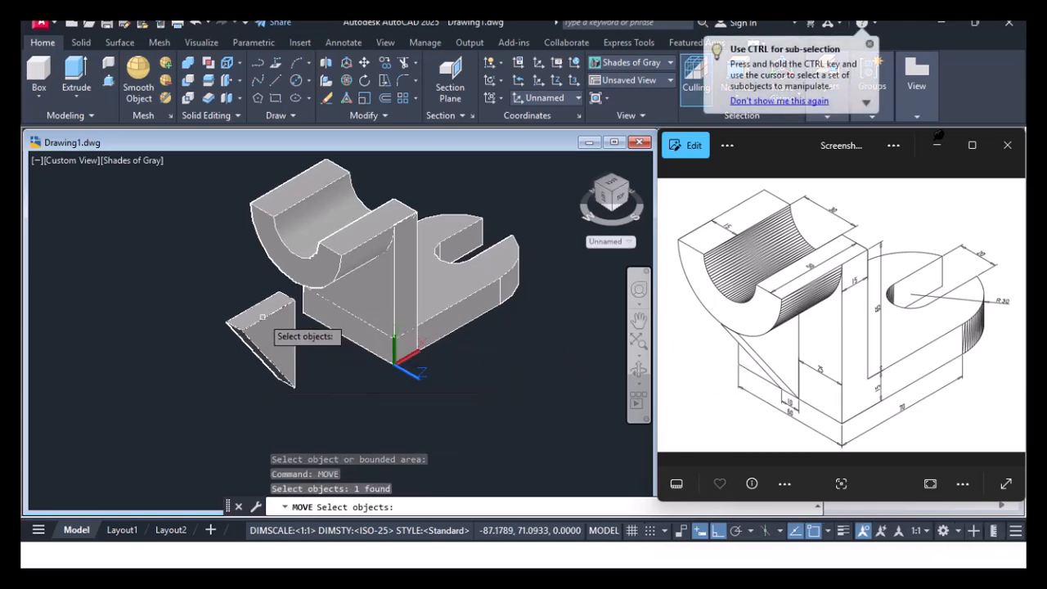
key("Return")
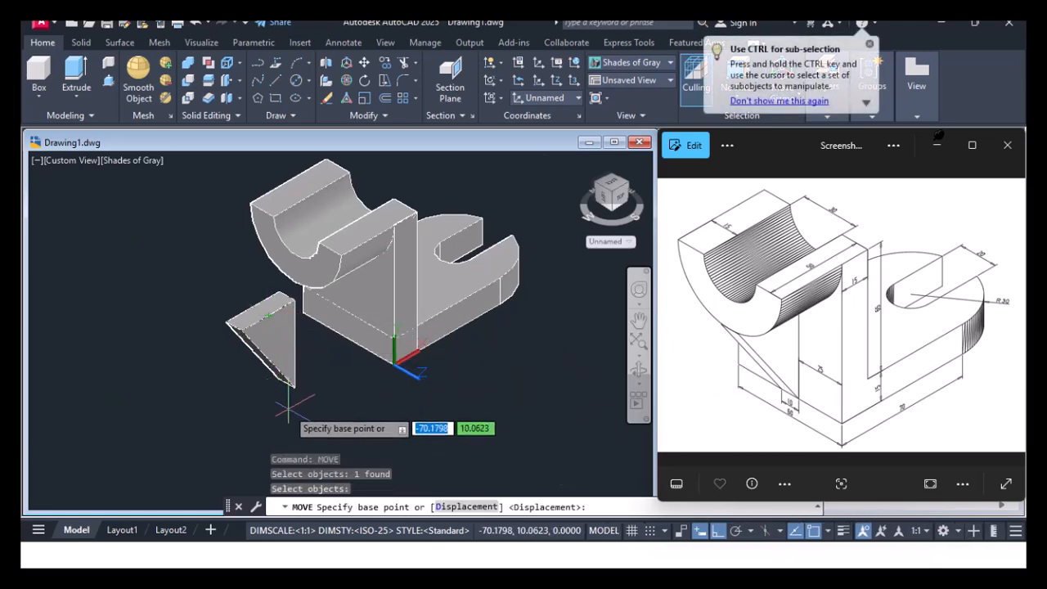
left_click(279, 379)
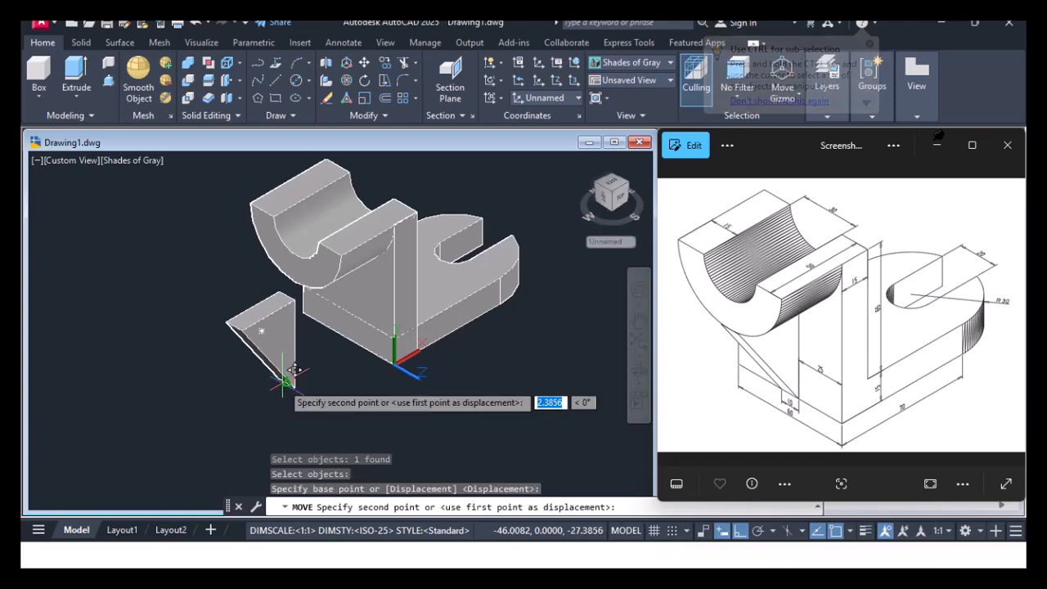
left_click(342, 334)
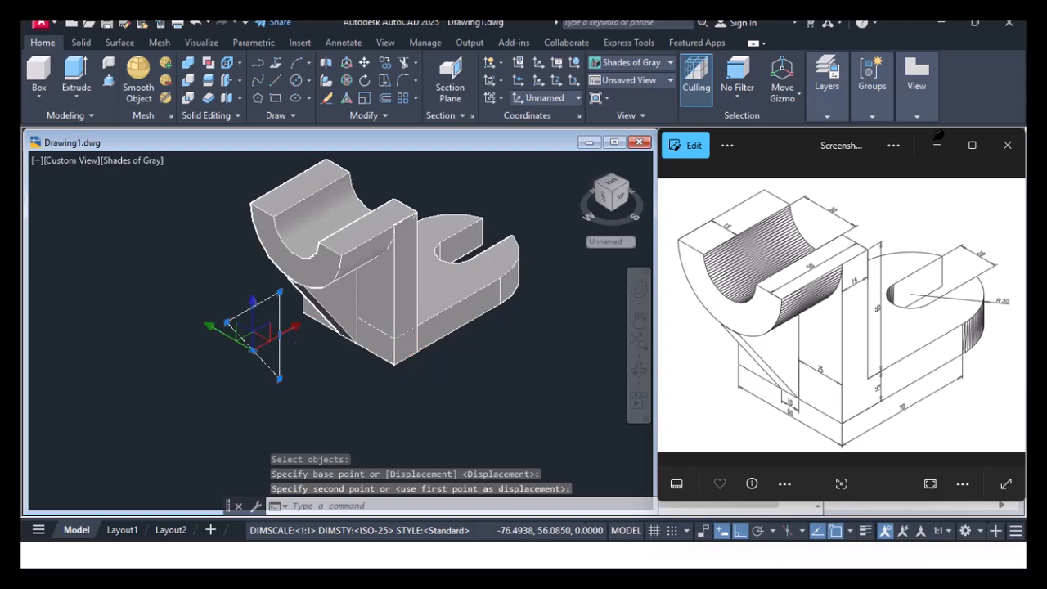
Step: Erase the leftover triangle polyline in front of the bracket
left_click(278, 335)
mouse_move(279, 336)
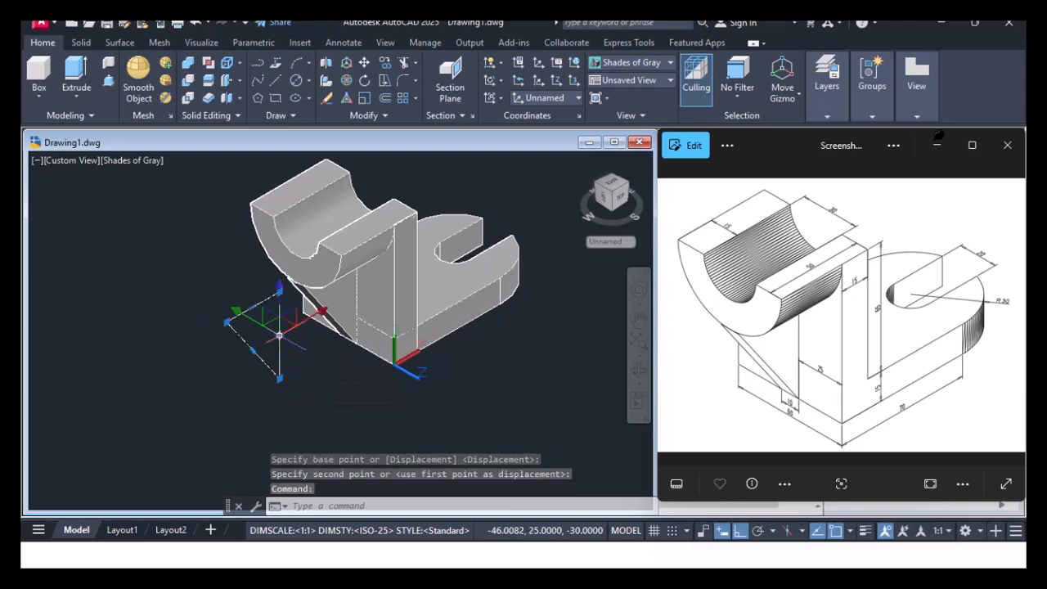
key("Delete")
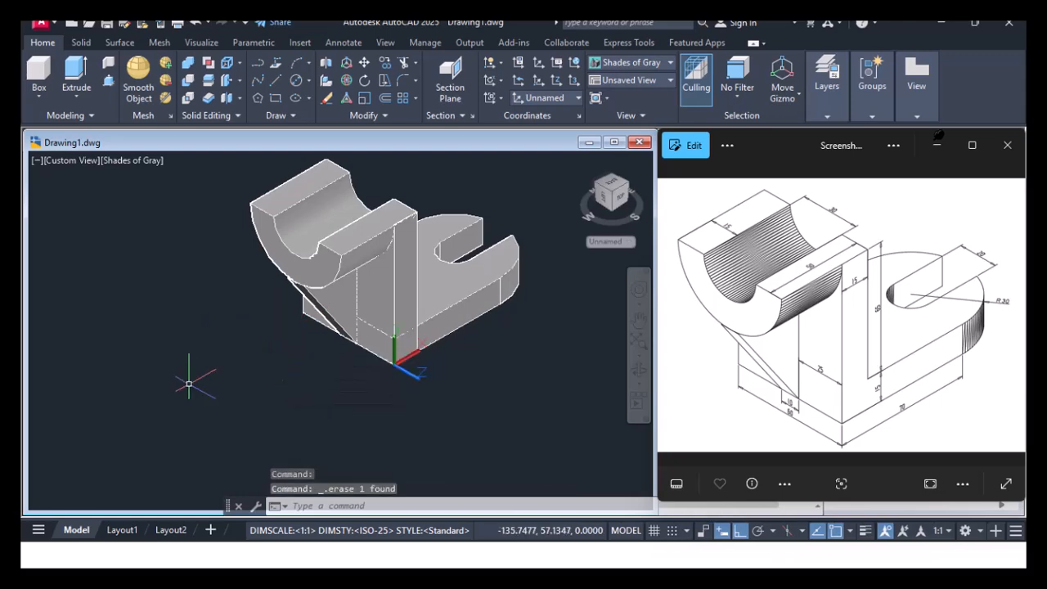
Step: Union the base, plate, cradle and rib into one solid, selecting the whole model with a window
middle_click_drag(451, 291, 394, 342)
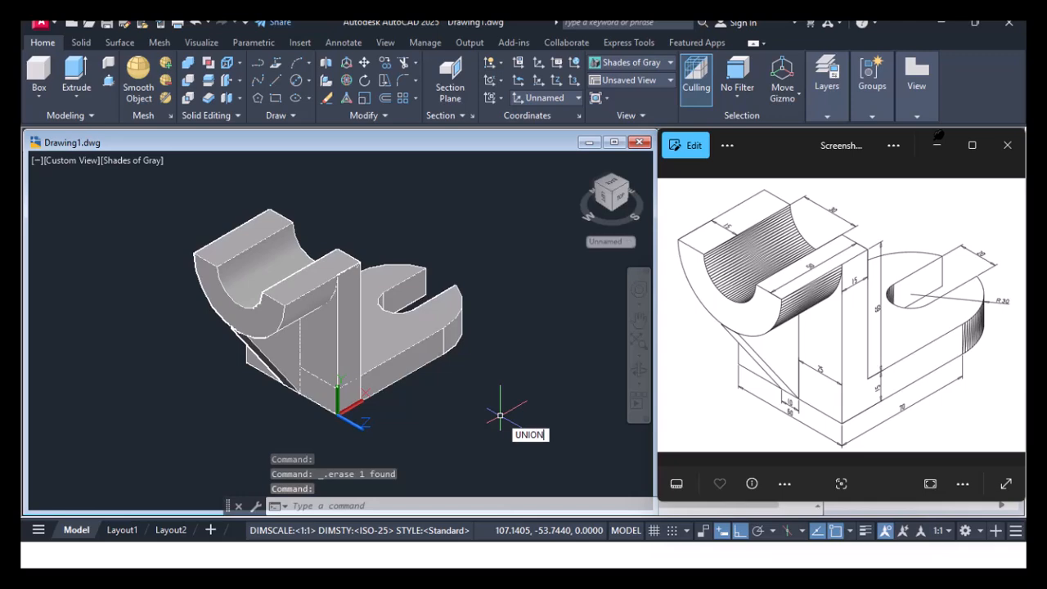
key("Return")
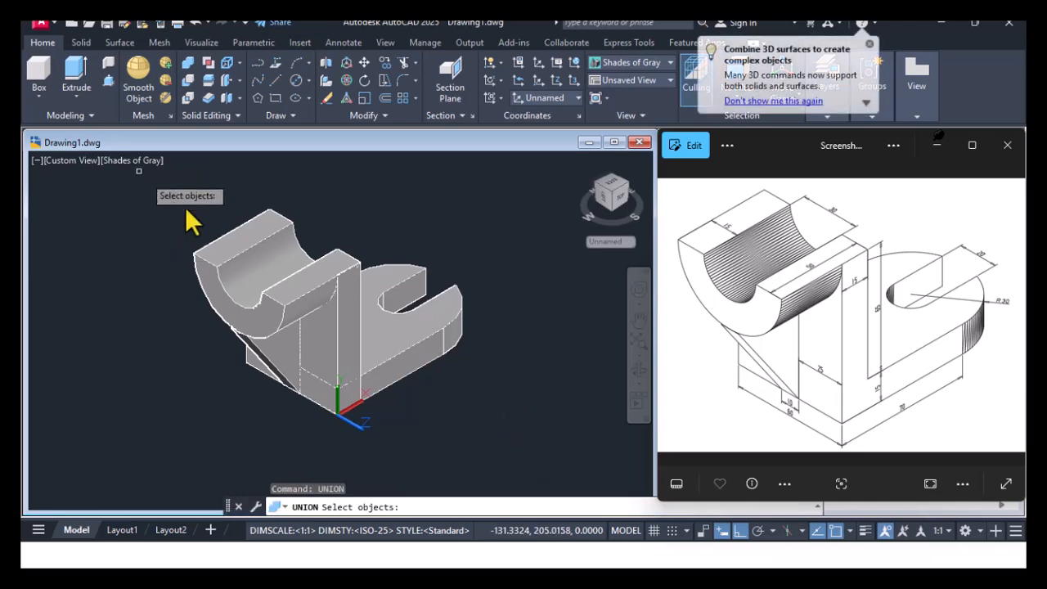
left_click(502, 448)
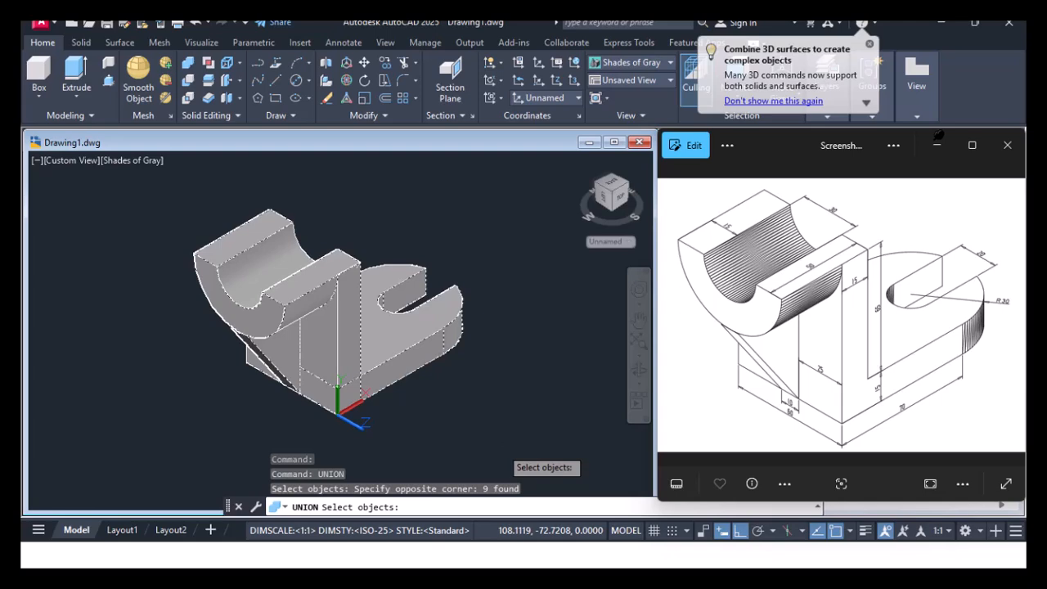
key("Return")
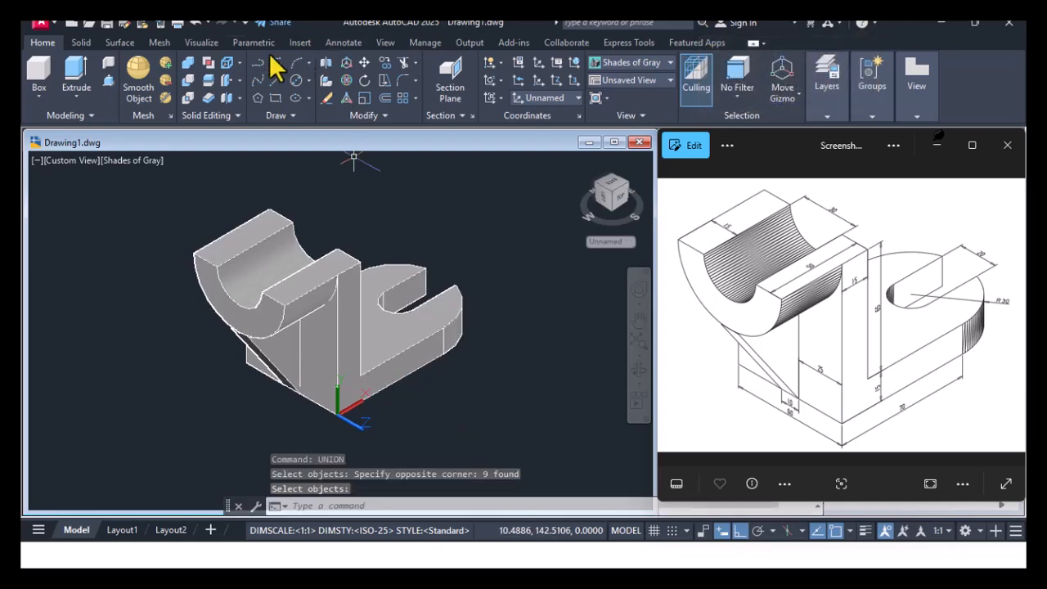
Step: Restore the World UCS and orbit the view around the finished bracket to inspect it
left_click(217, 47)
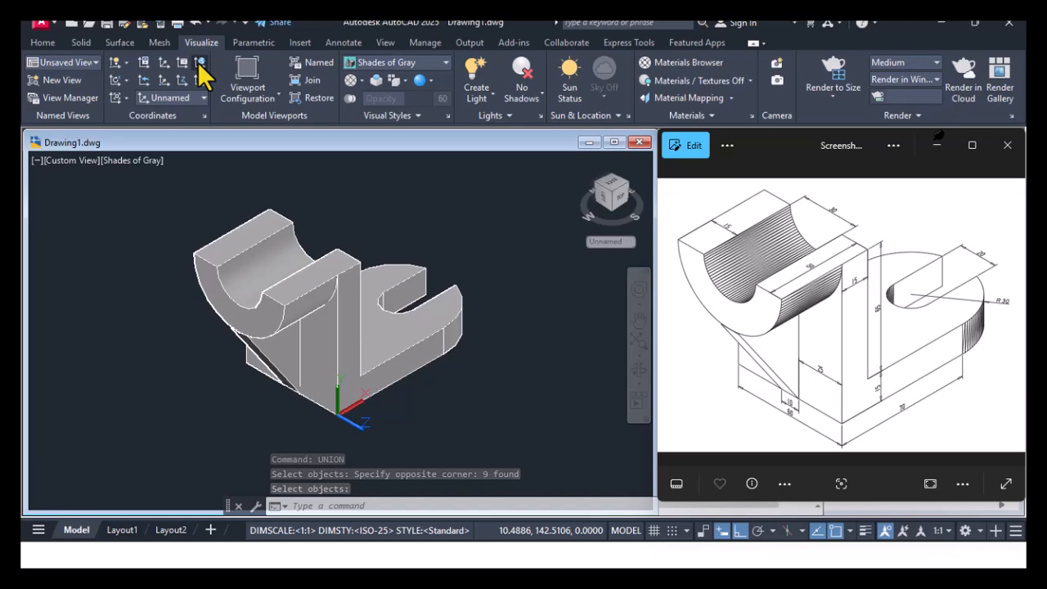
left_click(199, 62)
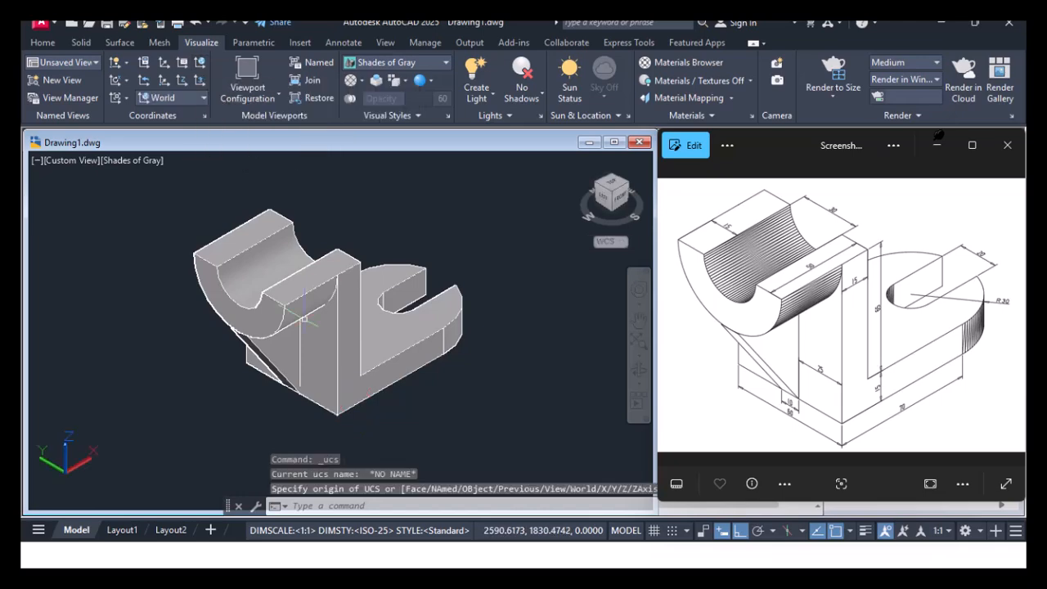
middle_click_drag(294, 387, 300, 382)
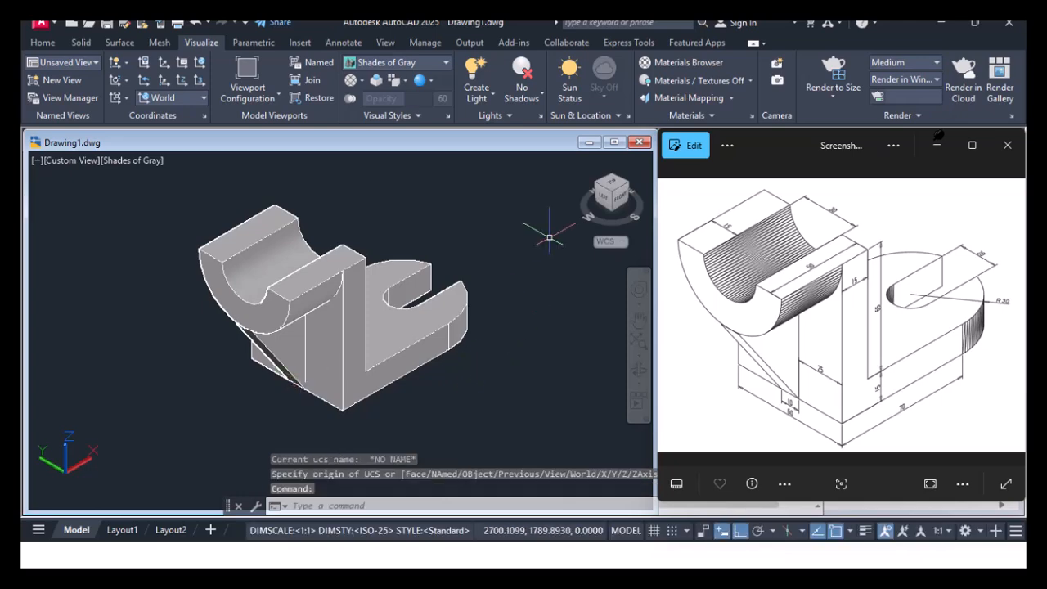
left_click(640, 373)
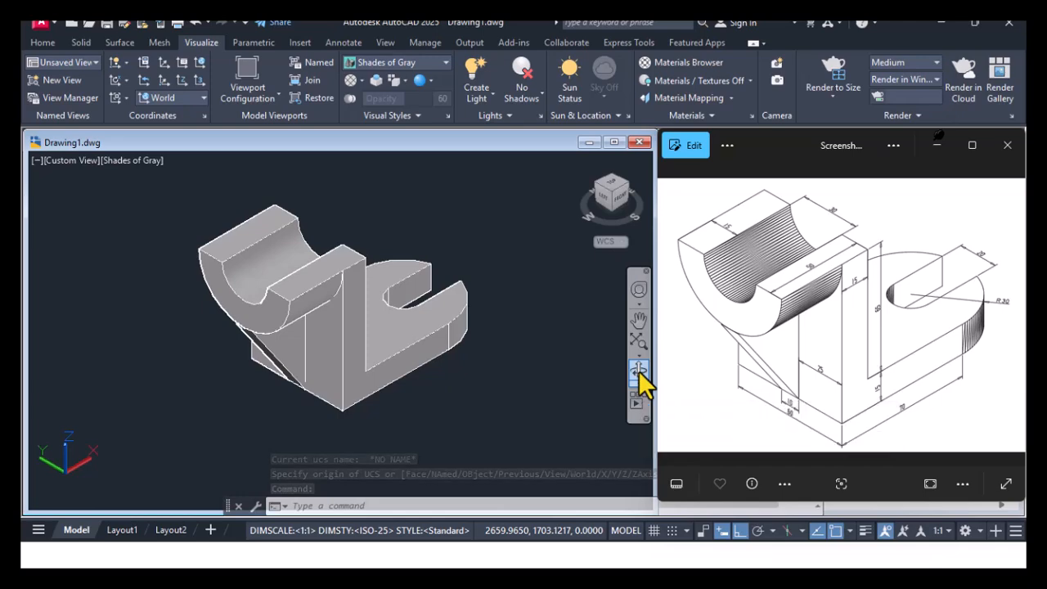
mouse_move(323, 347)
left_mouse_down()
mouse_move(348, 356)
mouse_move(402, 346)
mouse_move(489, 286)
mouse_move(527, 284)
mouse_move(524, 327)
mouse_move(493, 379)
mouse_move(416, 398)
mouse_move(328, 351)
mouse_move(281, 238)
mouse_move(299, 178)
mouse_move(253, 300)
mouse_move(269, 363)
mouse_move(294, 368)
mouse_move(329, 345)
left_mouse_up()
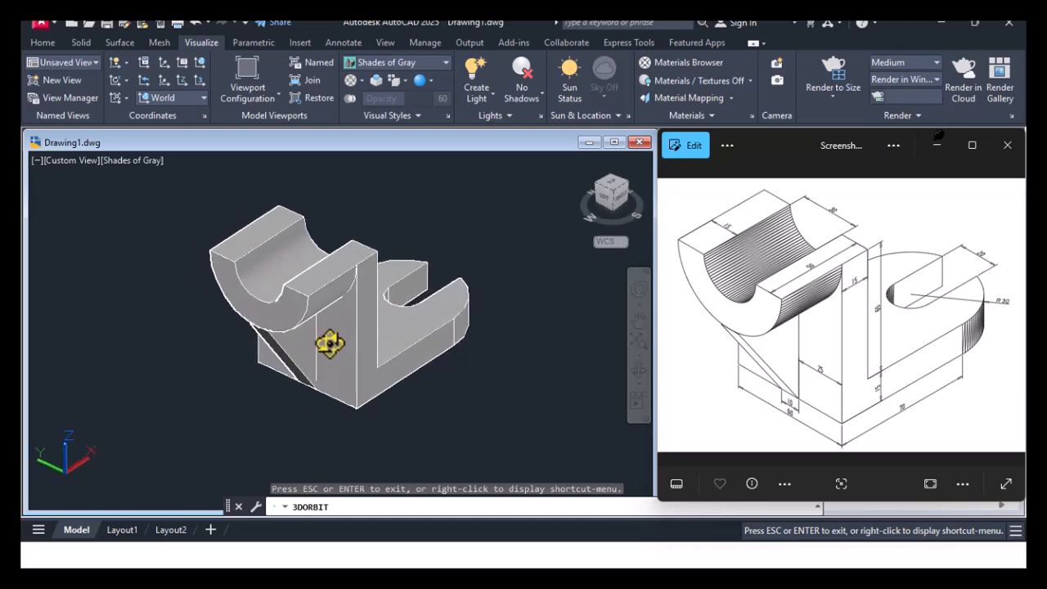